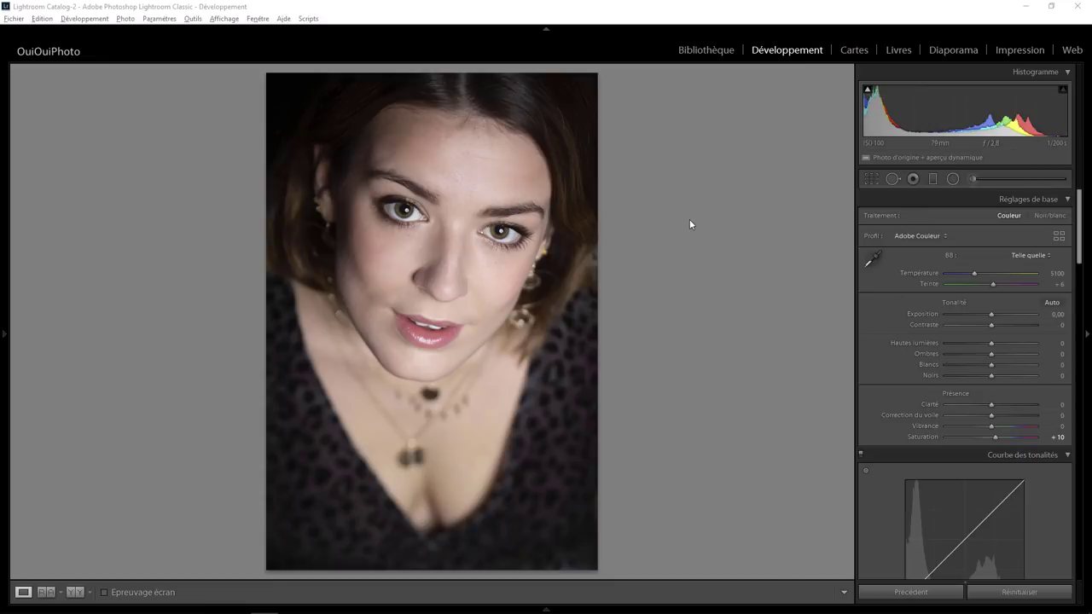
- Open the adjustment brush edits, inspect the neck, hair and forehead pins, and overlay the forehead mask
click(974, 177)
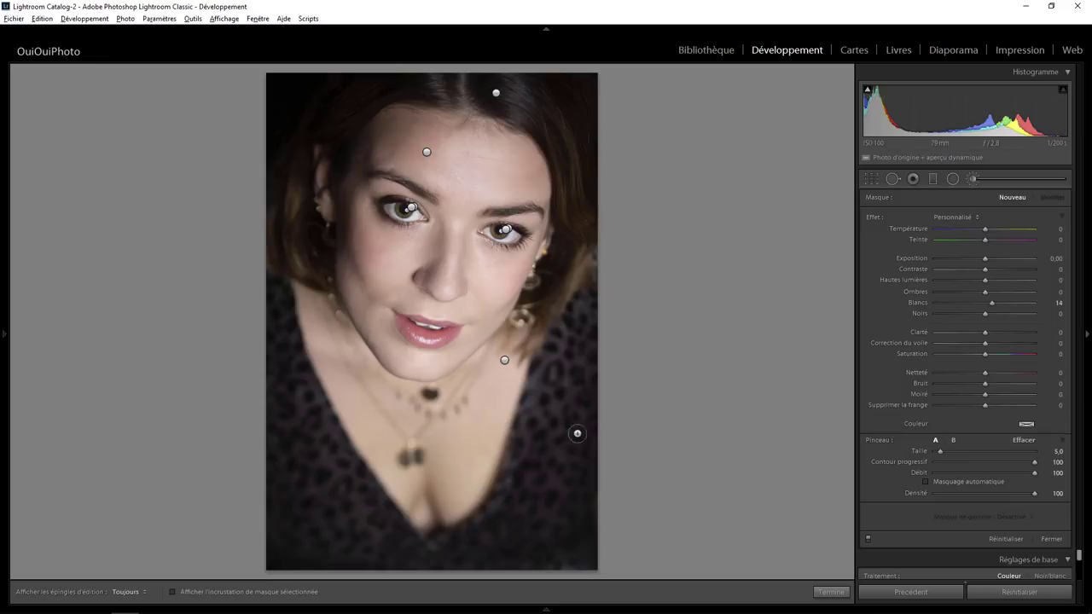
click(504, 361)
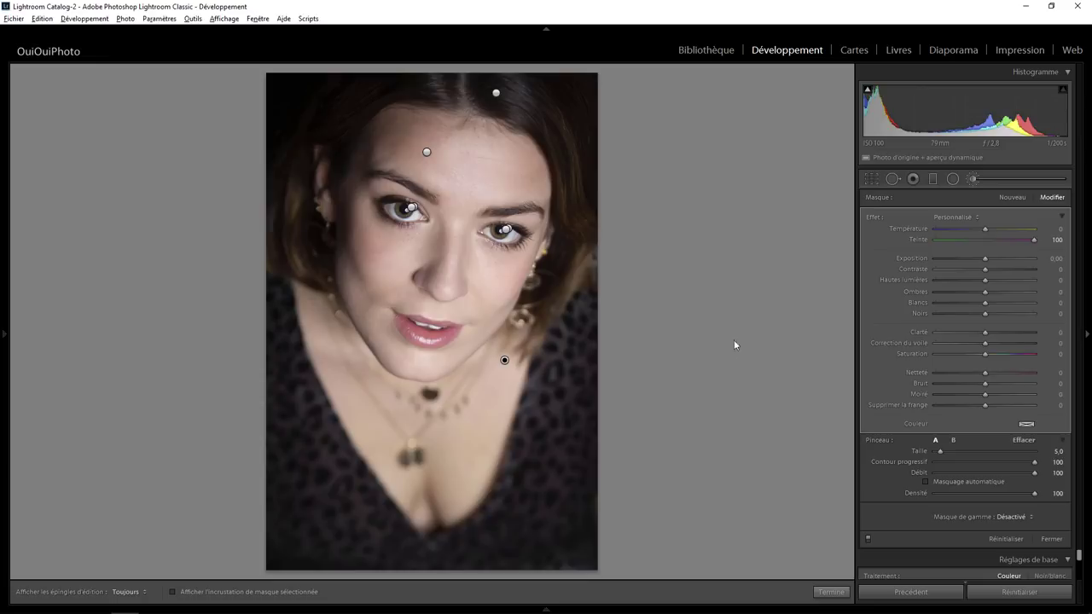
click(497, 97)
click(427, 154)
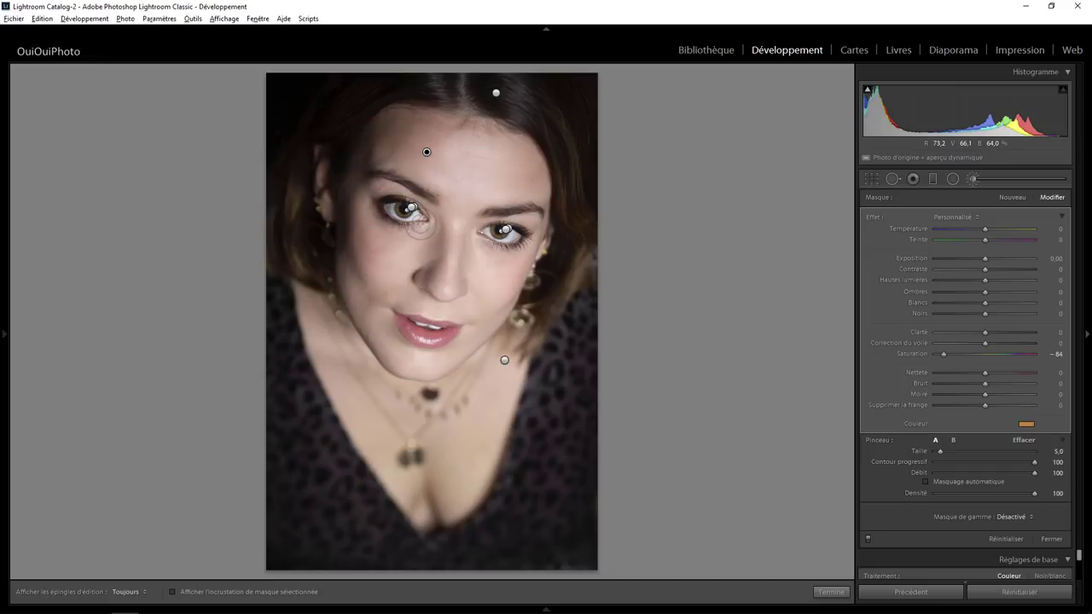
key(o)
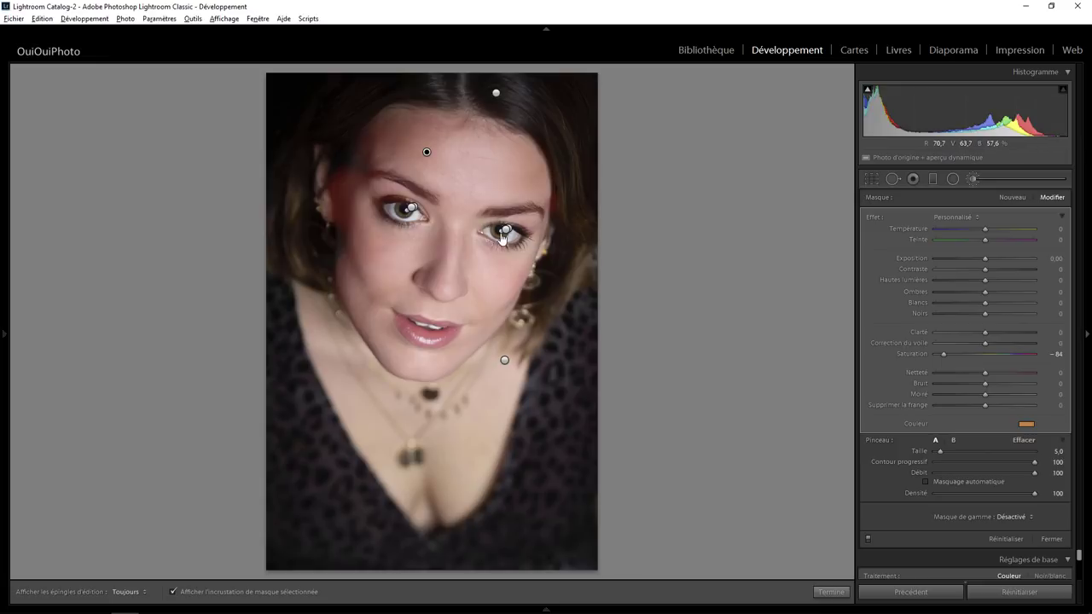
- Pin the left panels, zoom 1:1 onto the eye, and overlay the eyelid brush mask
click(5, 334)
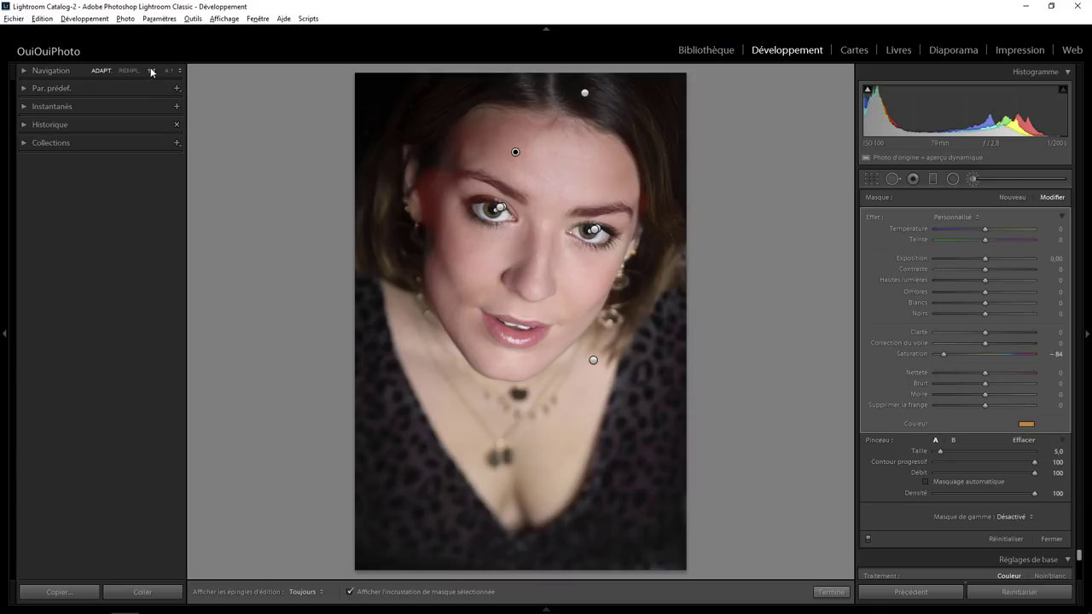
click(150, 71)
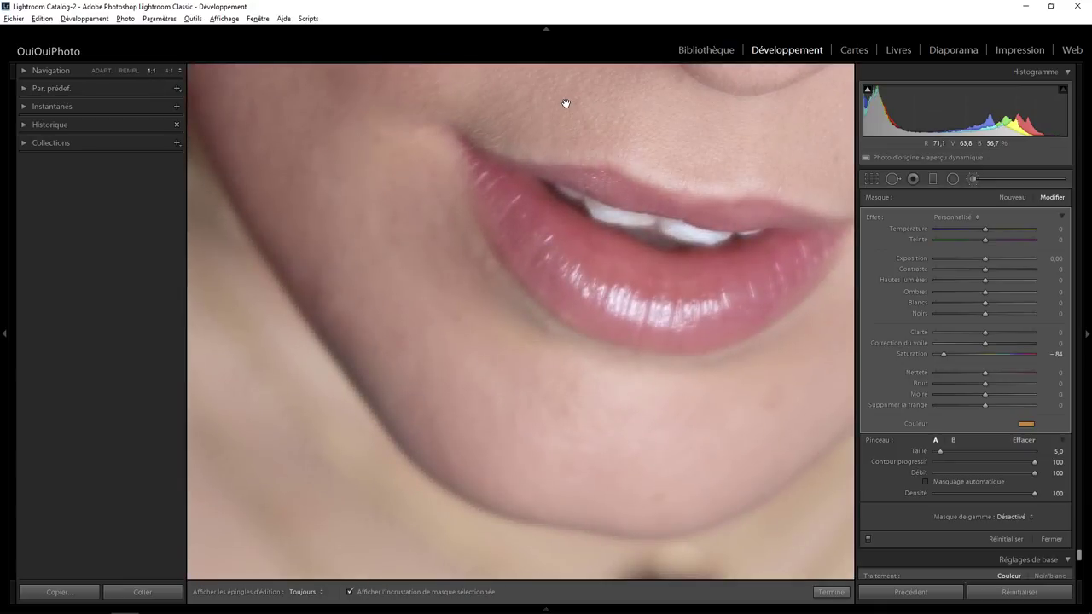
drag(566, 104, 483, 470)
drag(773, 127, 361, 349)
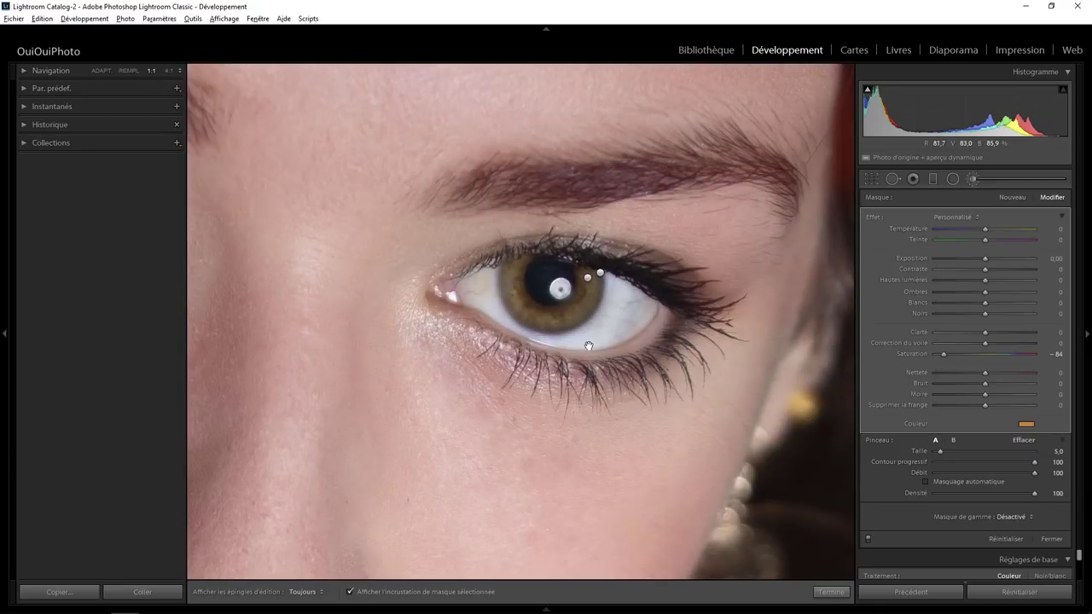
click(600, 274)
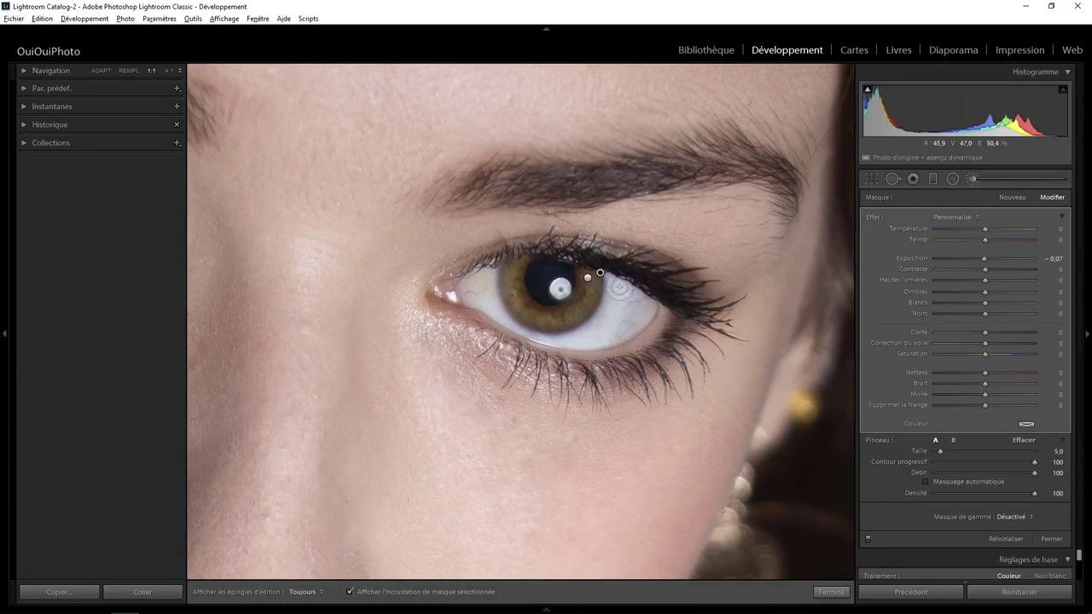
key(o)
- Select the iris brush (Exposure 1.46, Clarity 45), compare it on and off, then fit the view
click(588, 278)
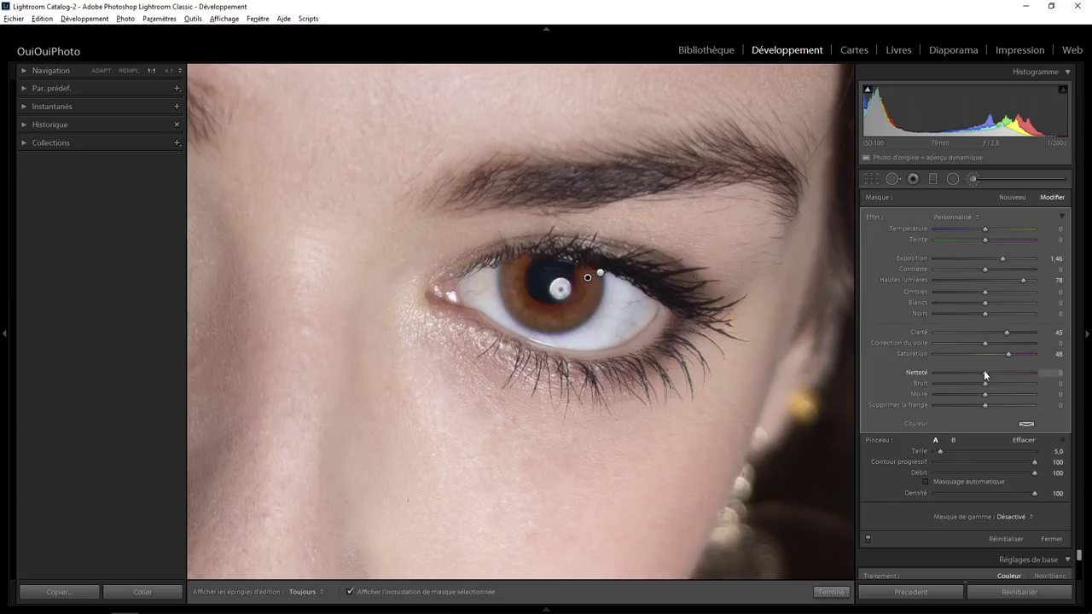
key(o)
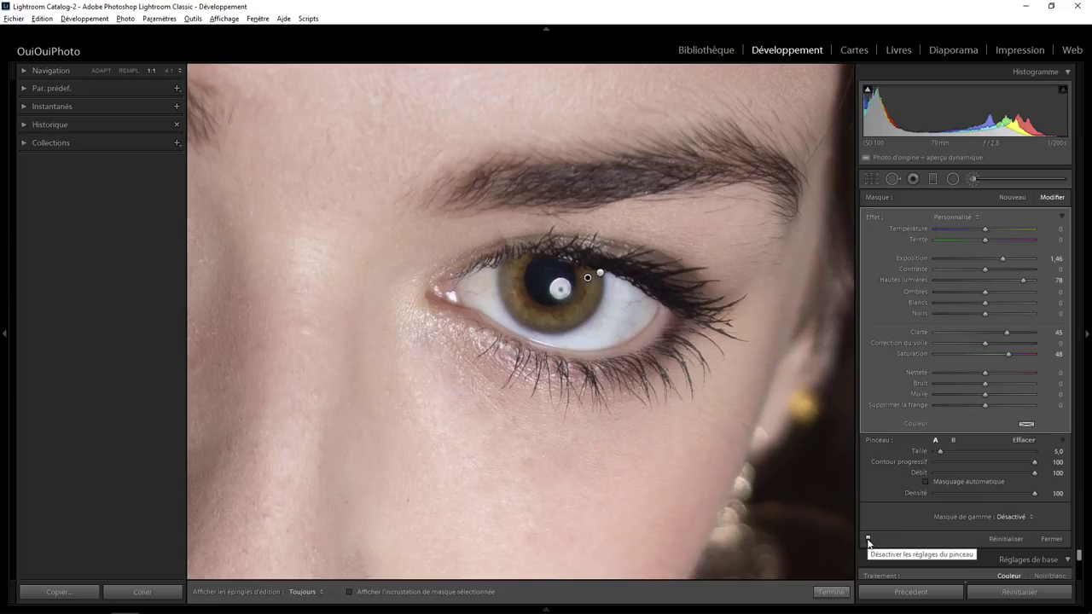
click(867, 538)
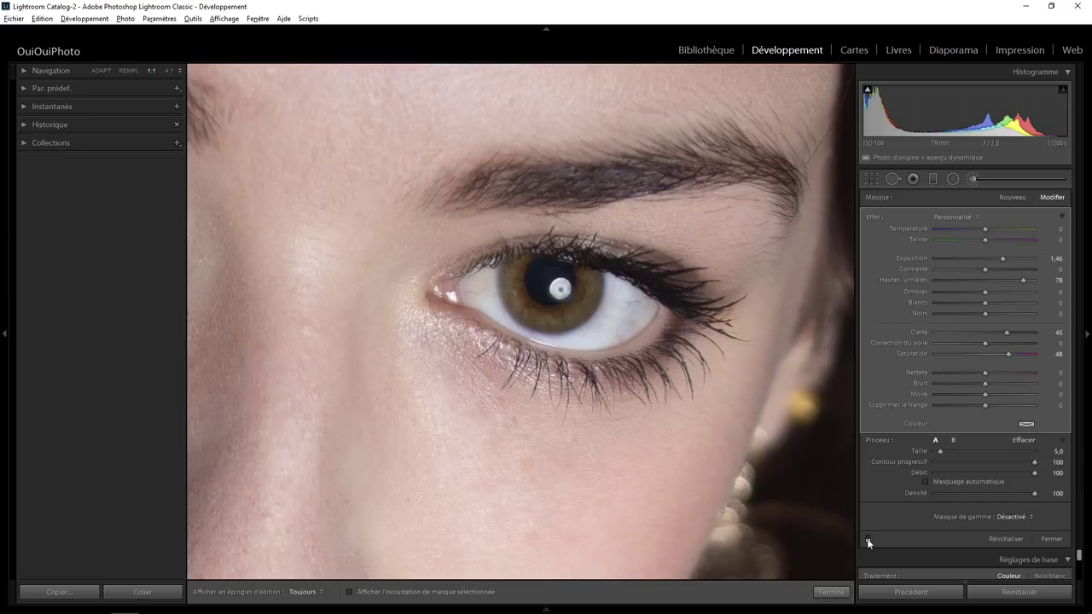
click(867, 538)
click(867, 538)
click(866, 539)
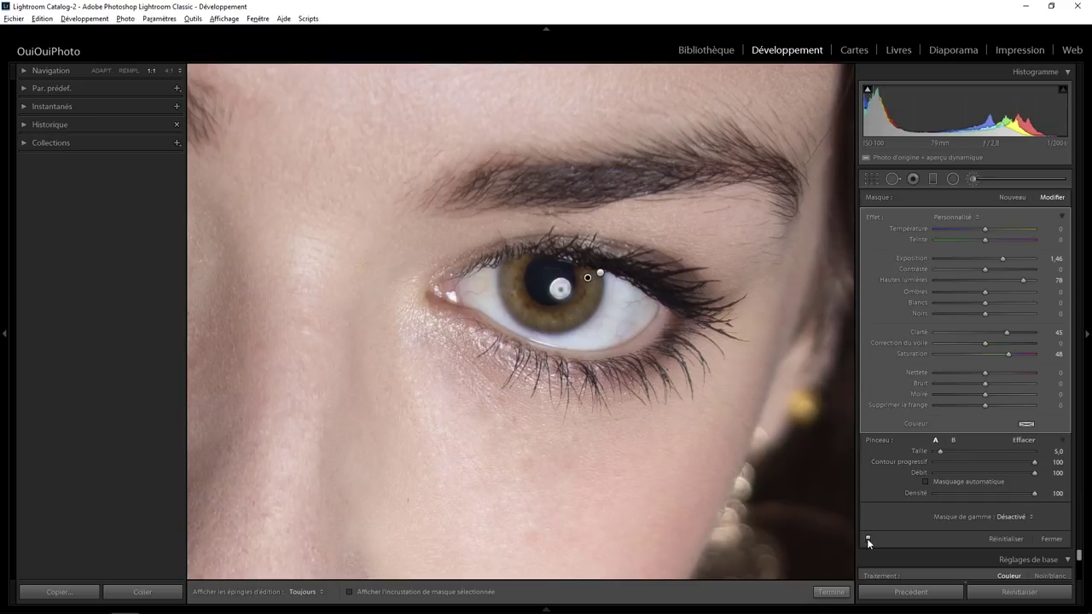
click(867, 538)
click(867, 538)
click(102, 71)
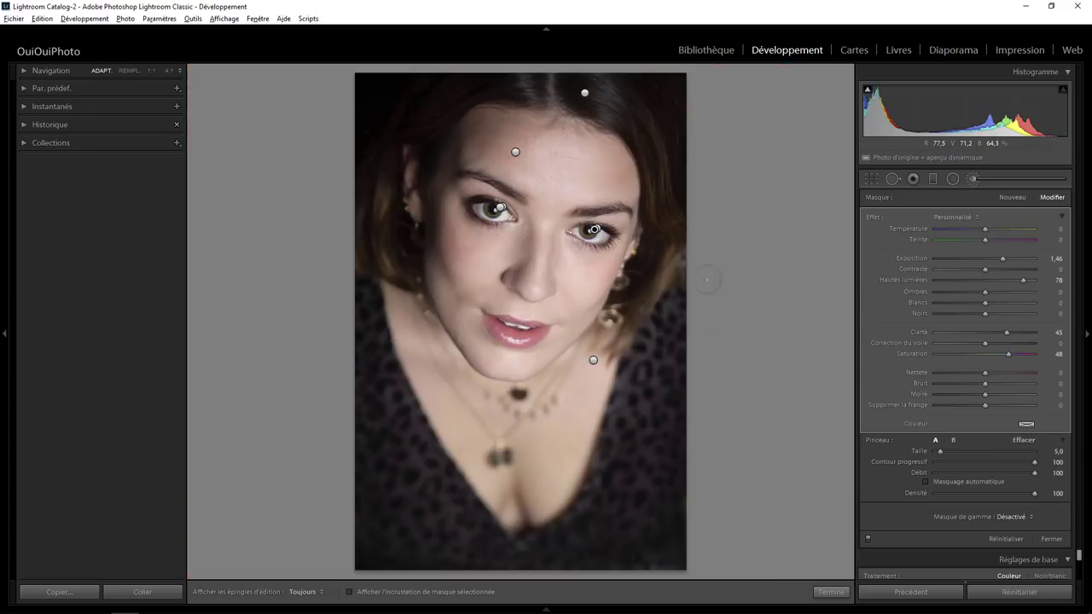
click(868, 539)
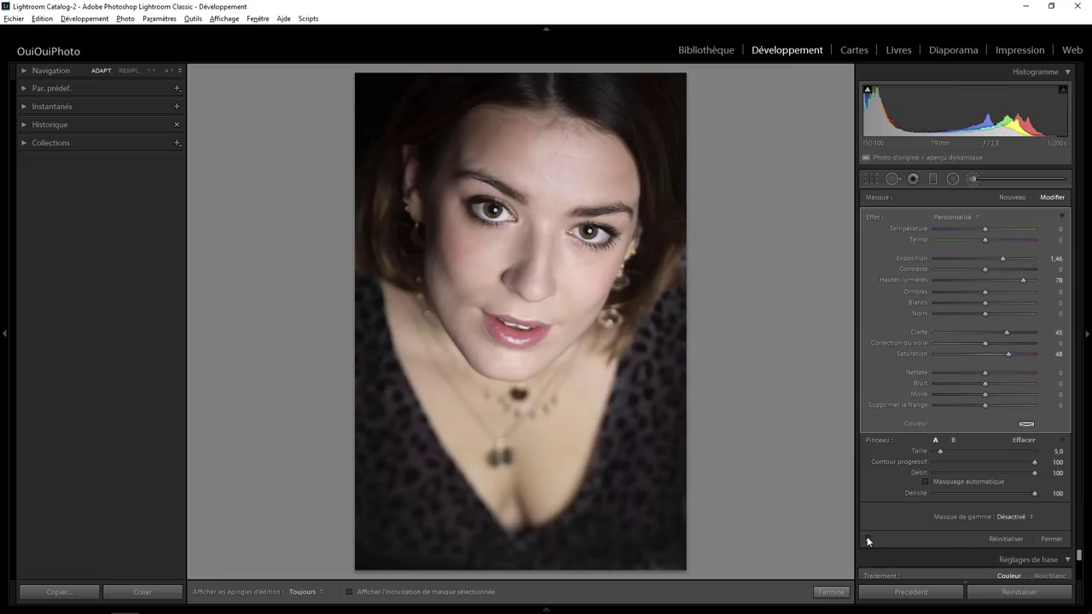
click(869, 539)
click(868, 539)
click(869, 539)
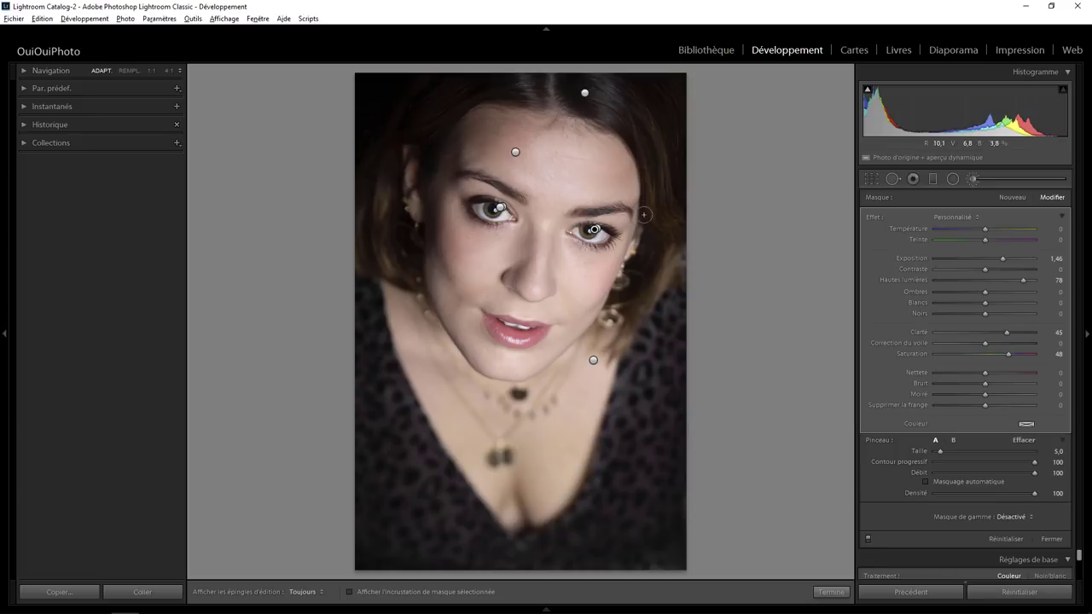
click(867, 540)
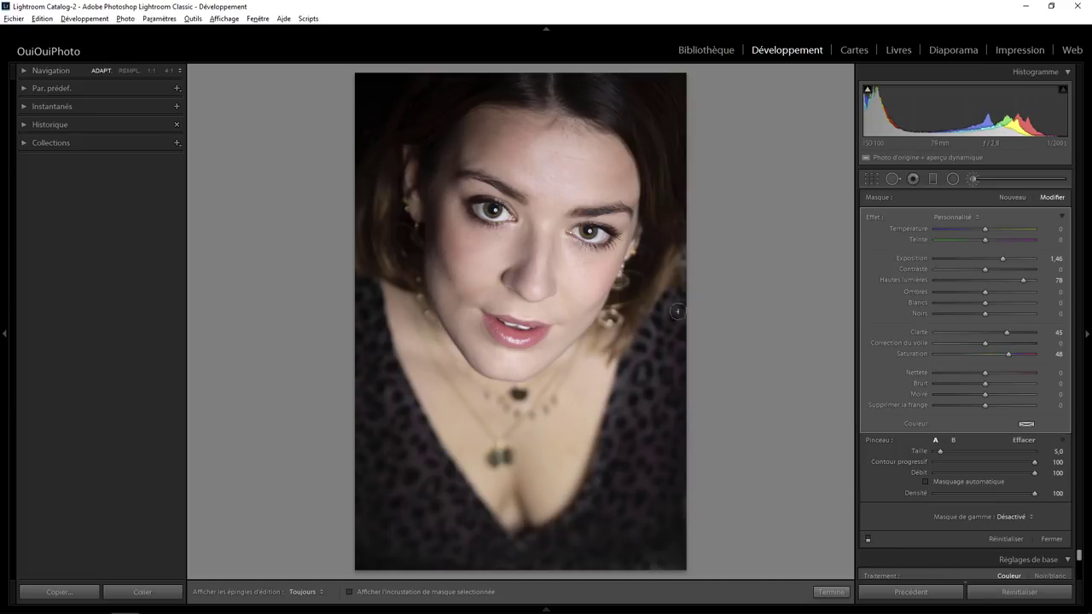
click(866, 537)
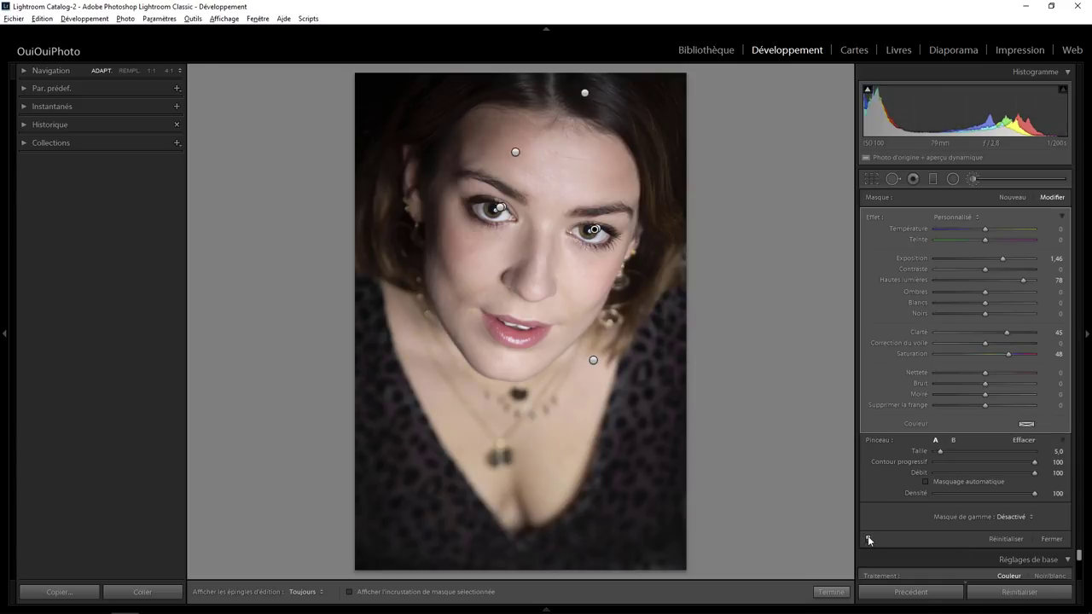
- Switch to the radial filter edits, select the cheek filter, and zoom 1:1 onto the cheek
click(953, 179)
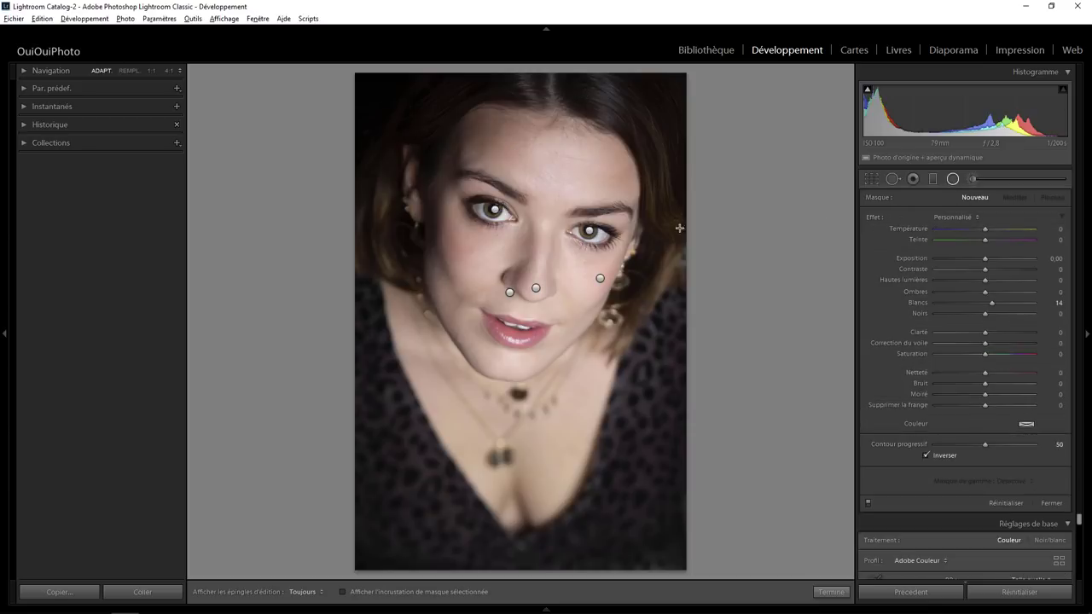
click(599, 278)
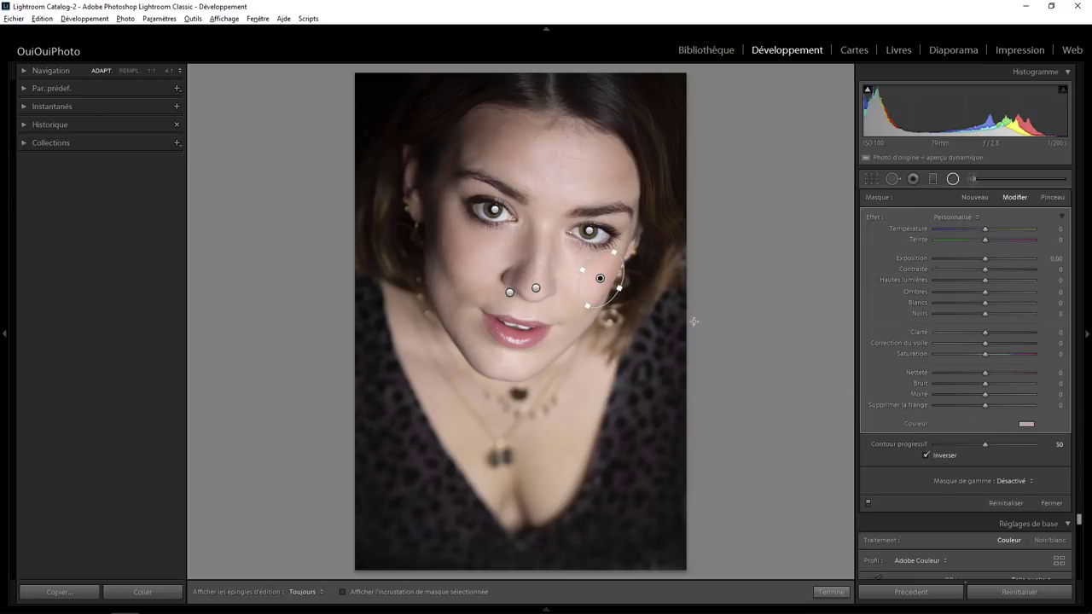
click(153, 71)
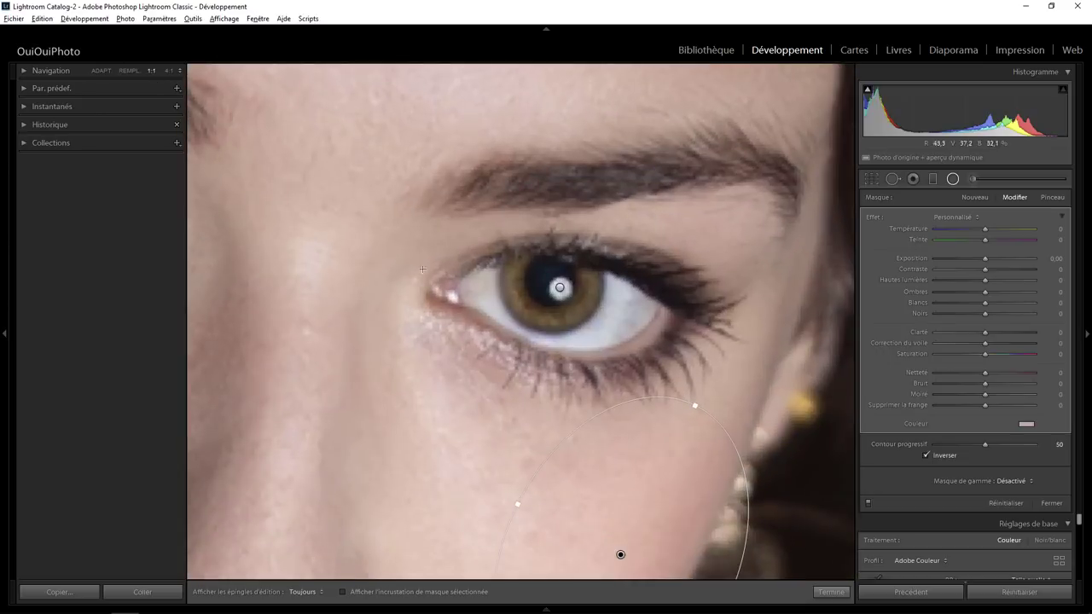
scroll(636, 354, down, 5)
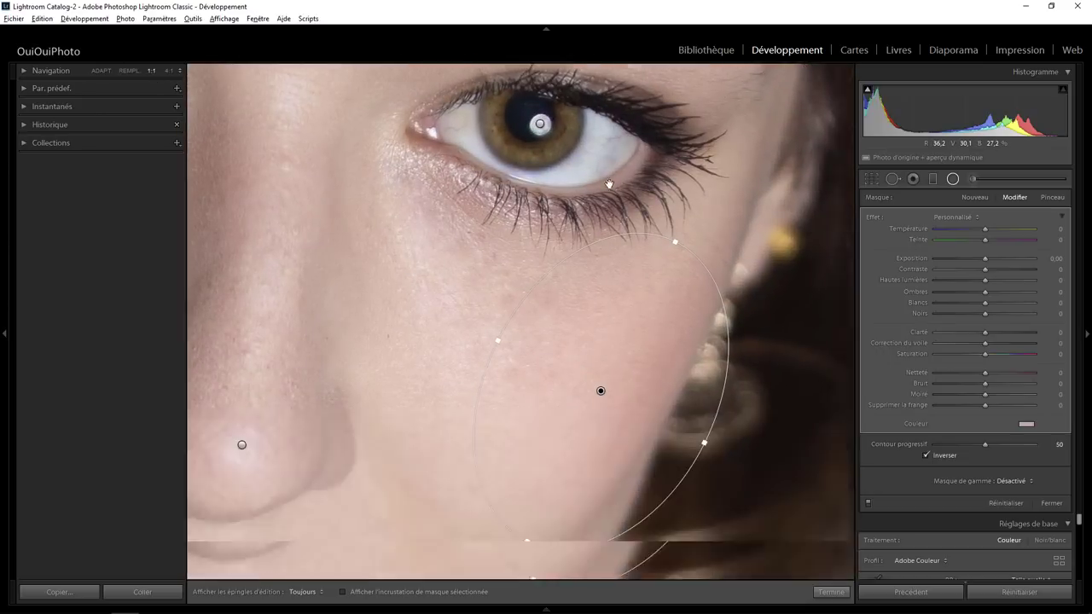
scroll(635, 354, down, 2)
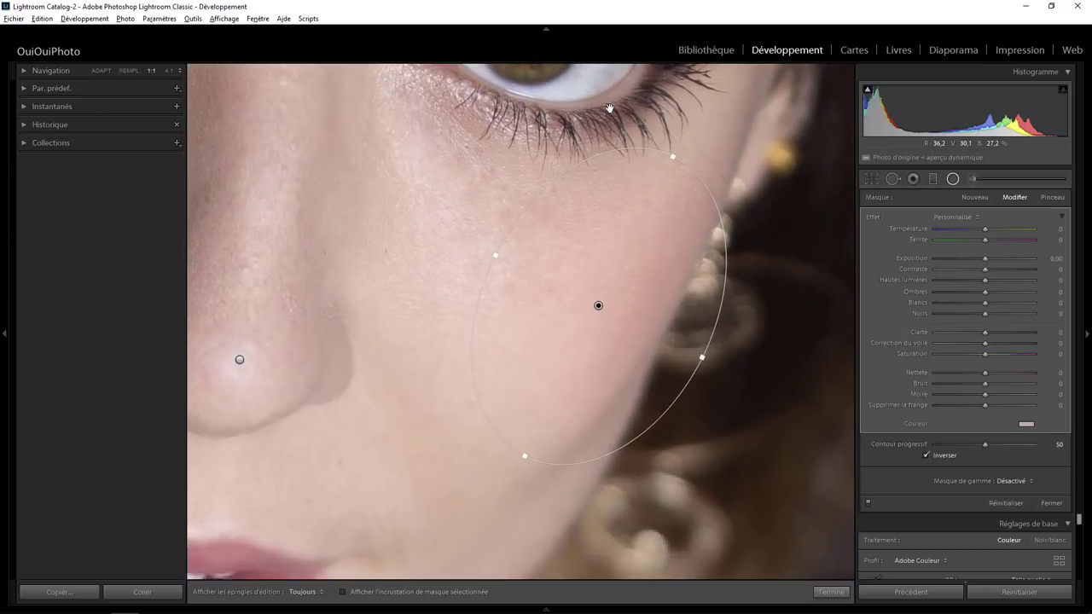
- Toggle the cheek radial filter off and on to compare before and after
click(867, 504)
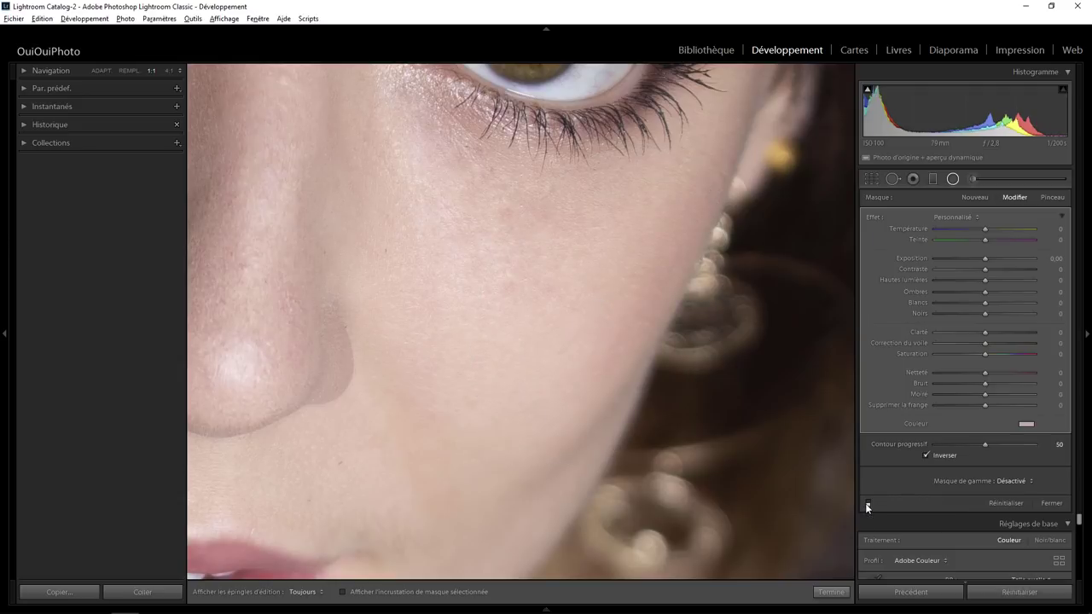
click(866, 504)
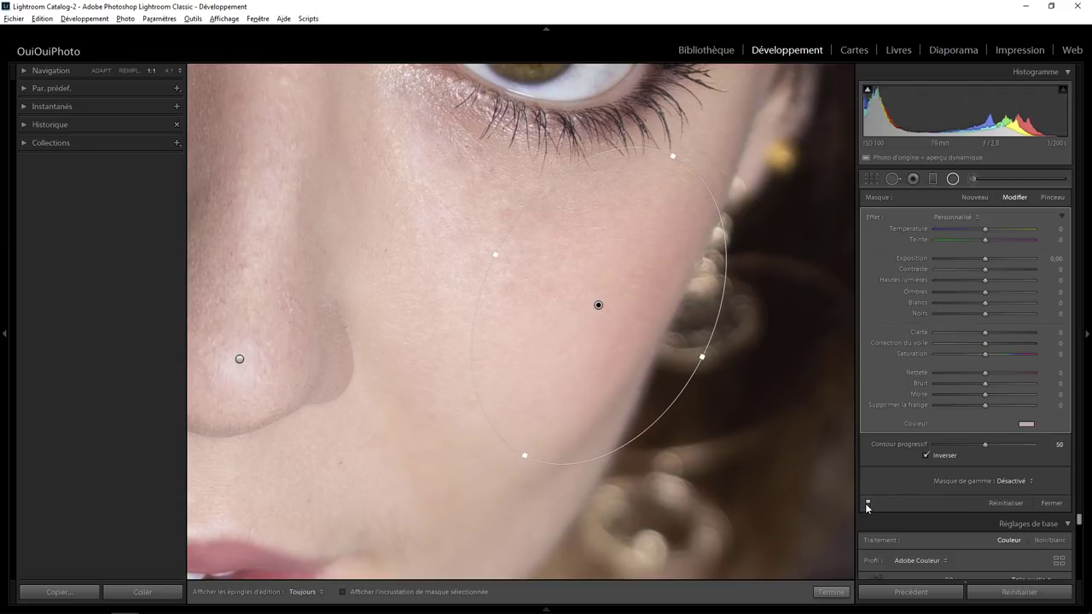
click(867, 504)
click(866, 504)
click(867, 504)
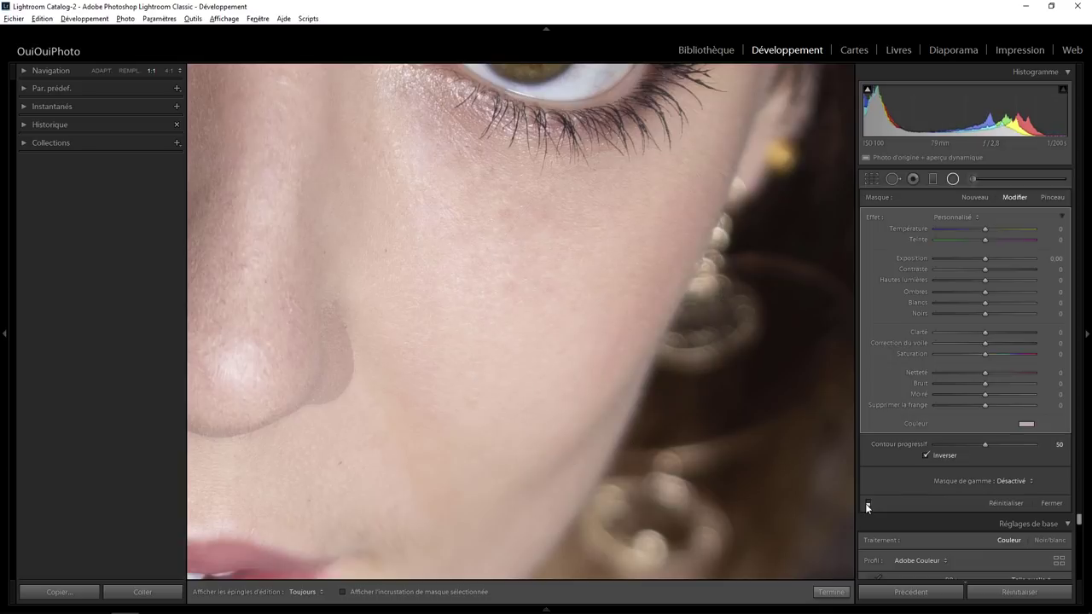
click(867, 504)
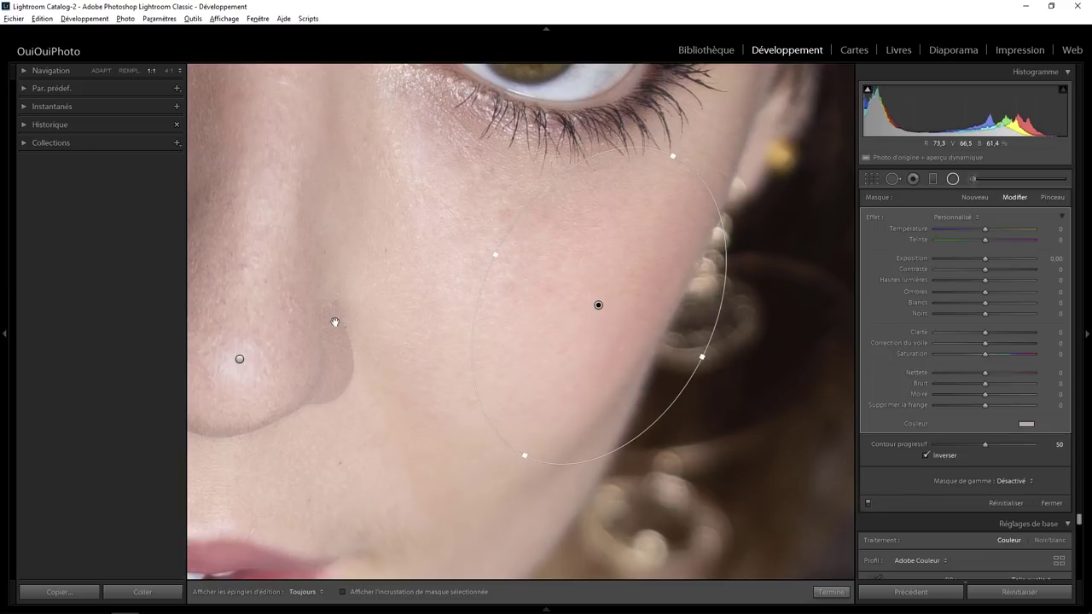
- Select the nose radial filter, lower its Clarity to −49, and compare it on and off
drag(334, 319, 506, 346)
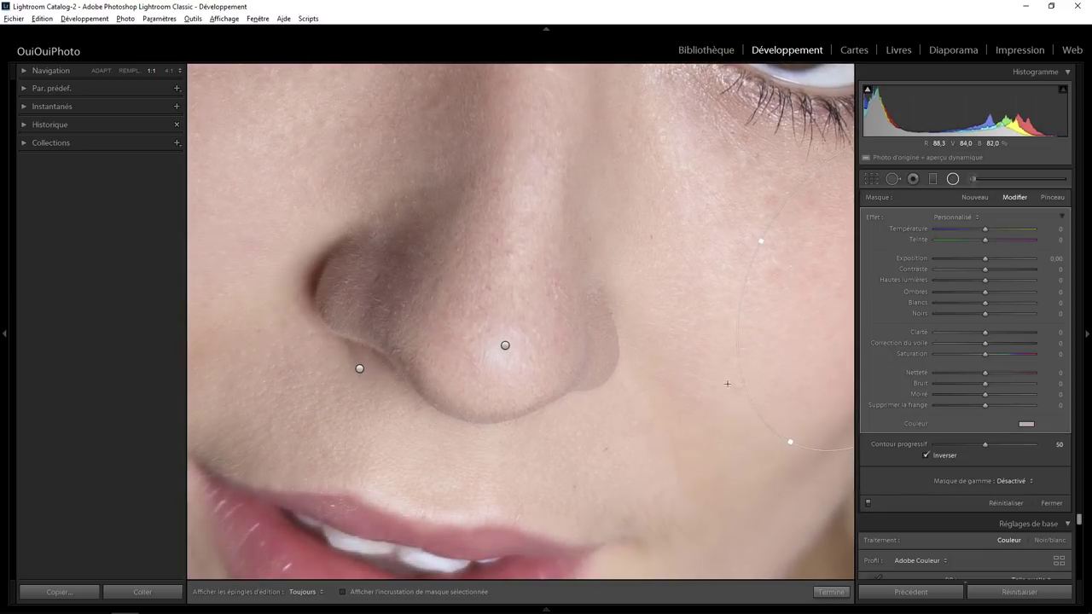
click(869, 504)
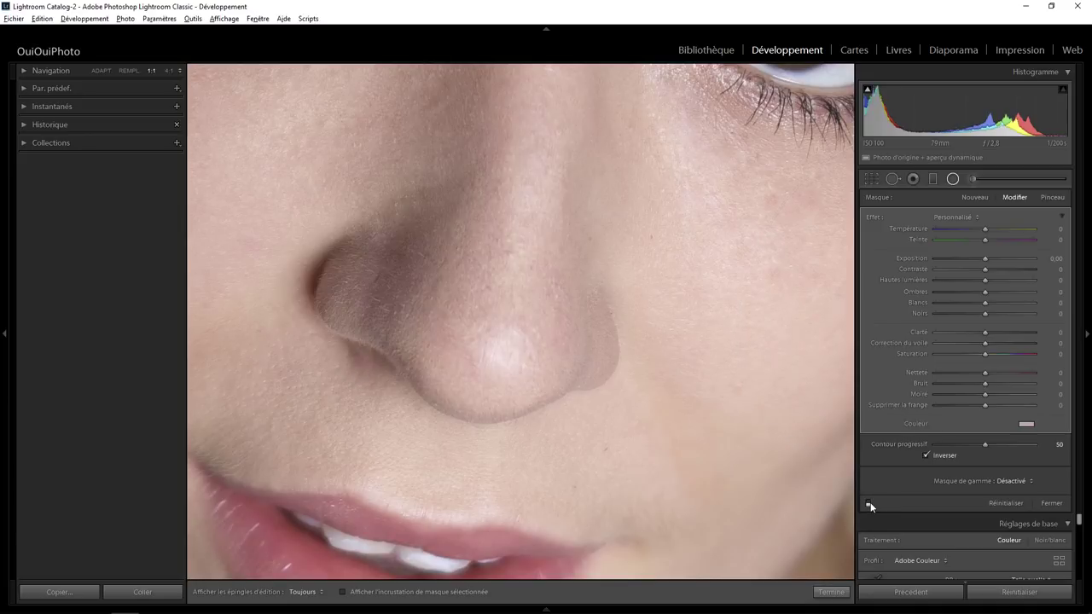
click(868, 505)
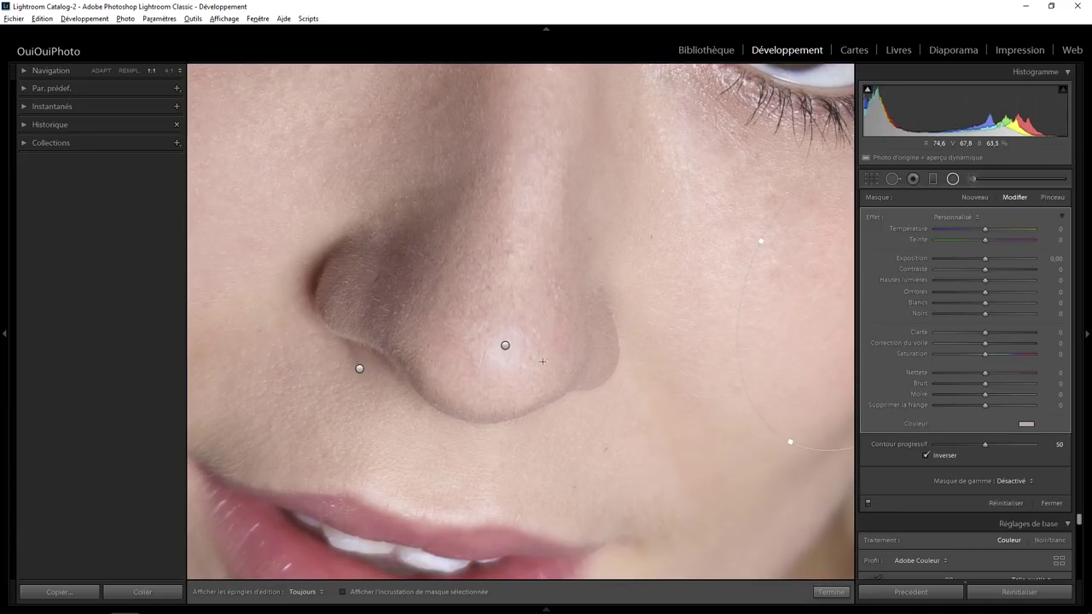
click(503, 347)
drag(950, 333, 961, 336)
click(868, 504)
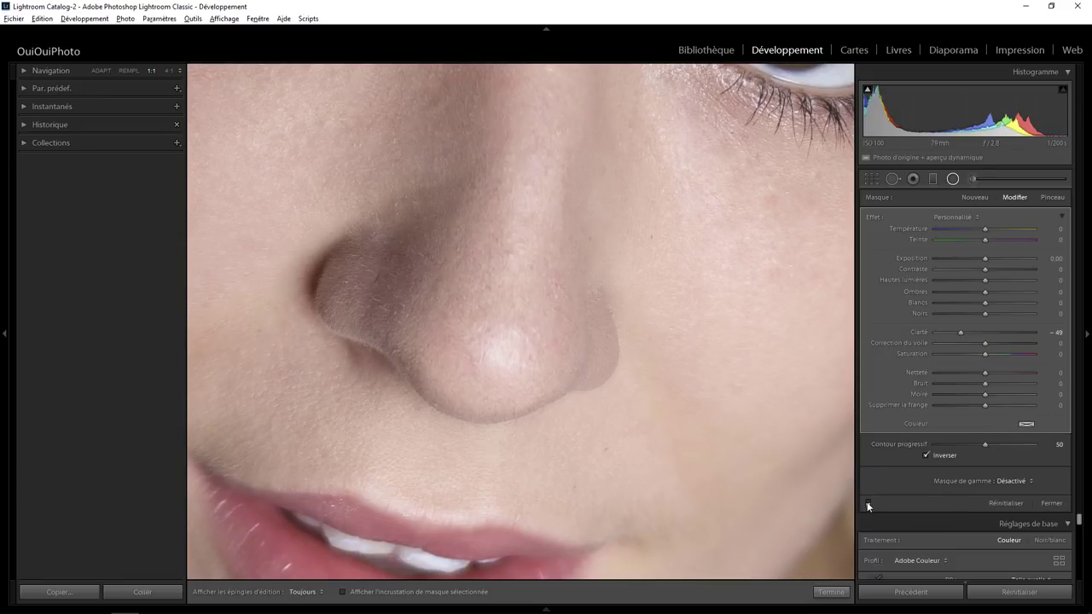
click(867, 504)
click(868, 504)
click(868, 505)
- Draw a radial ellipse beside the nostril (Shadows 100, Clarity −51, Saturation −55), compare, and fit the view
drag(358, 369, 401, 391)
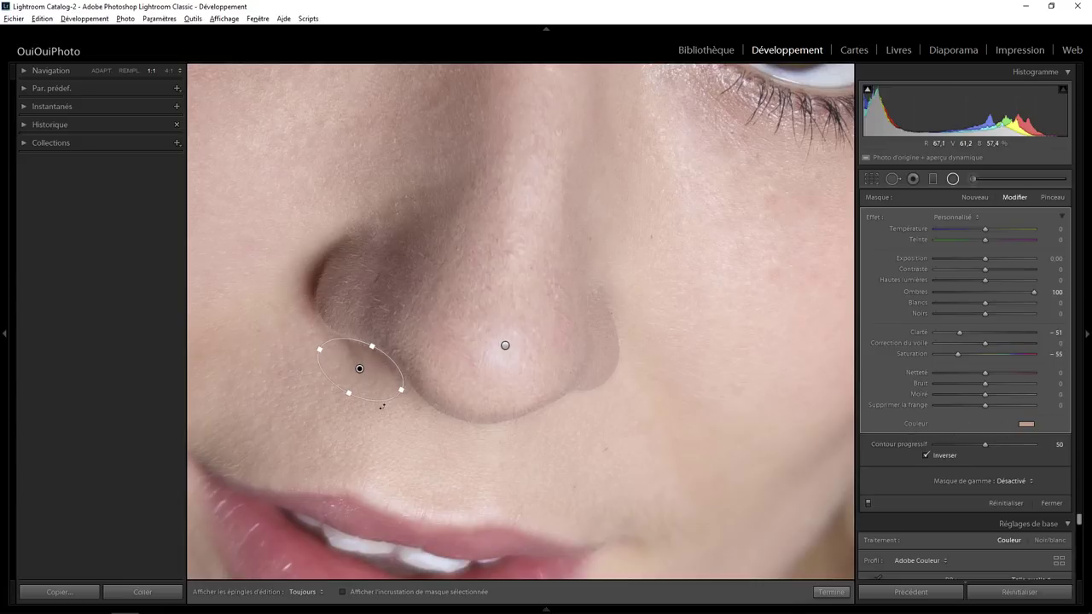
click(868, 502)
click(868, 504)
click(868, 504)
click(868, 504)
click(104, 70)
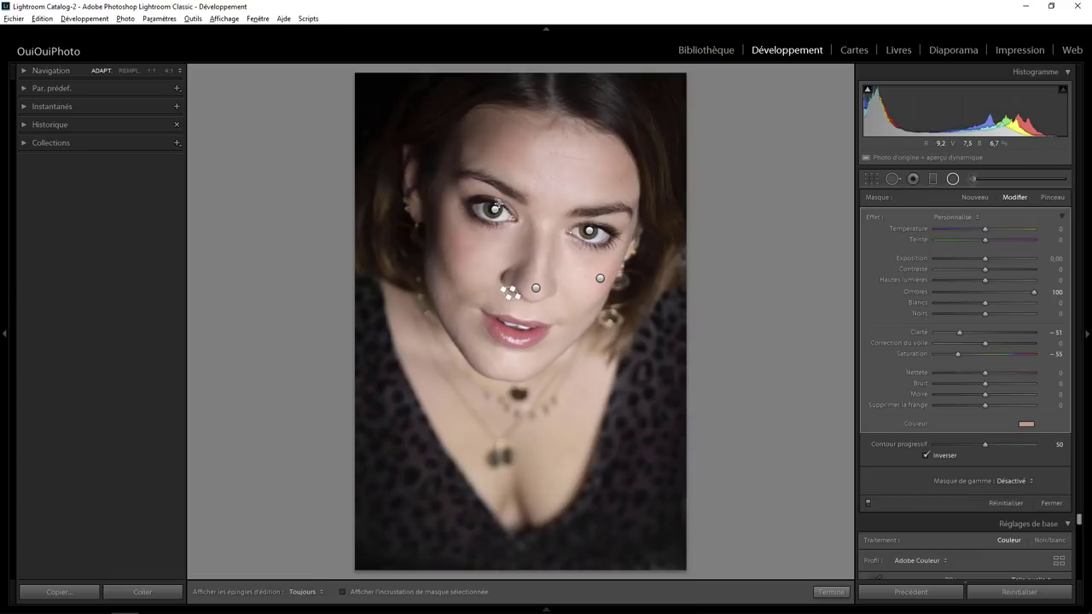
click(590, 232)
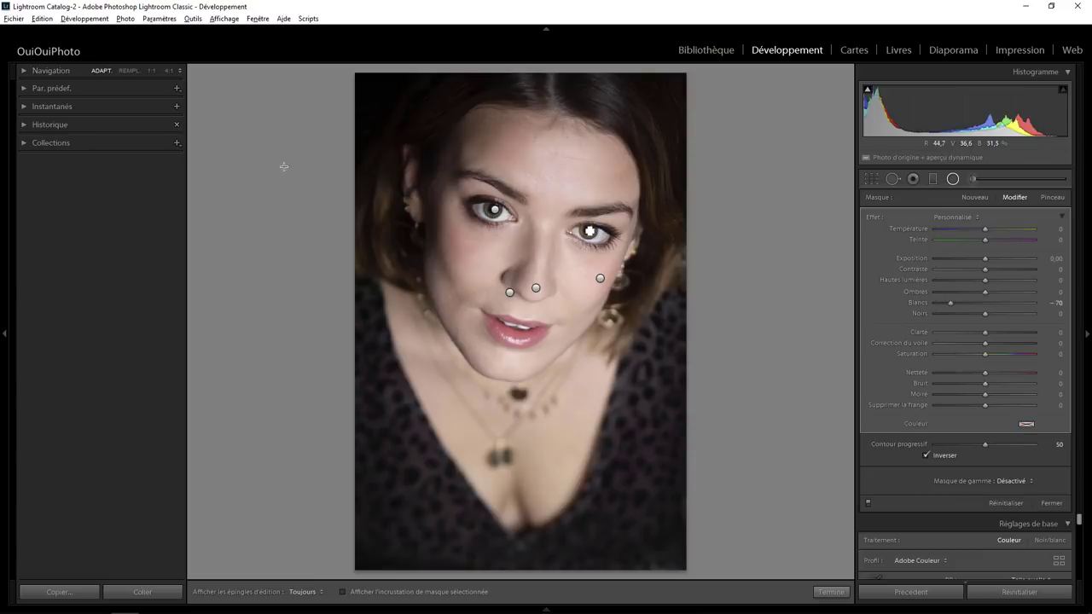
click(154, 70)
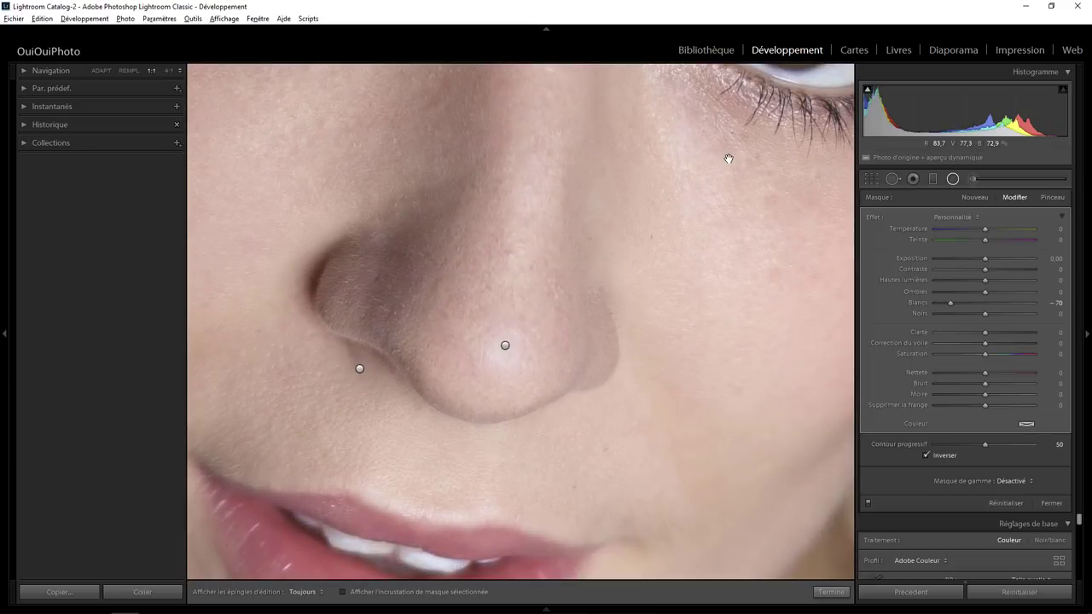
drag(726, 161, 529, 433)
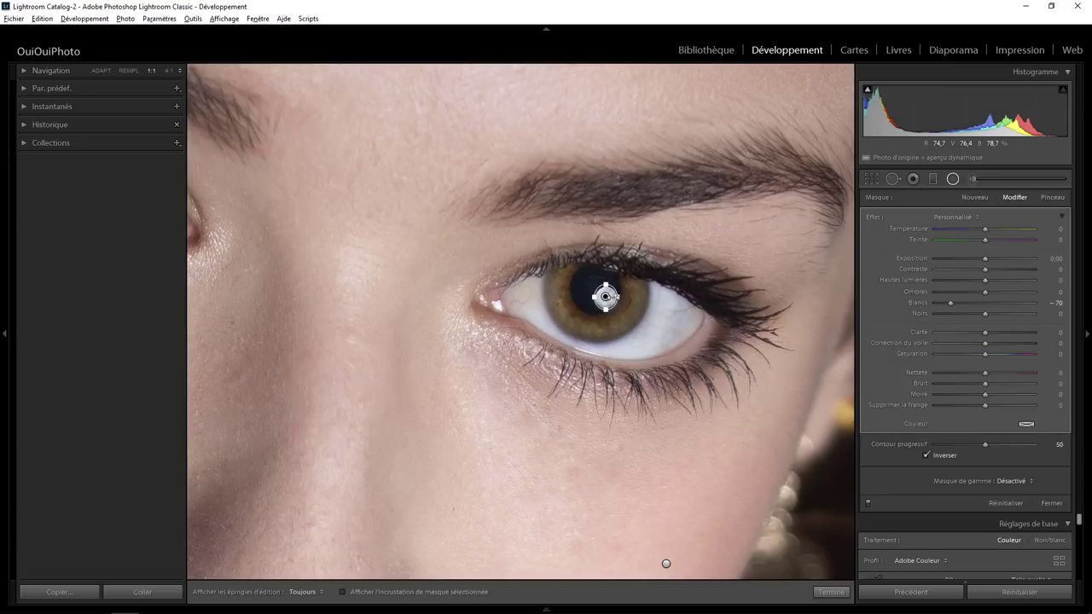
click(867, 504)
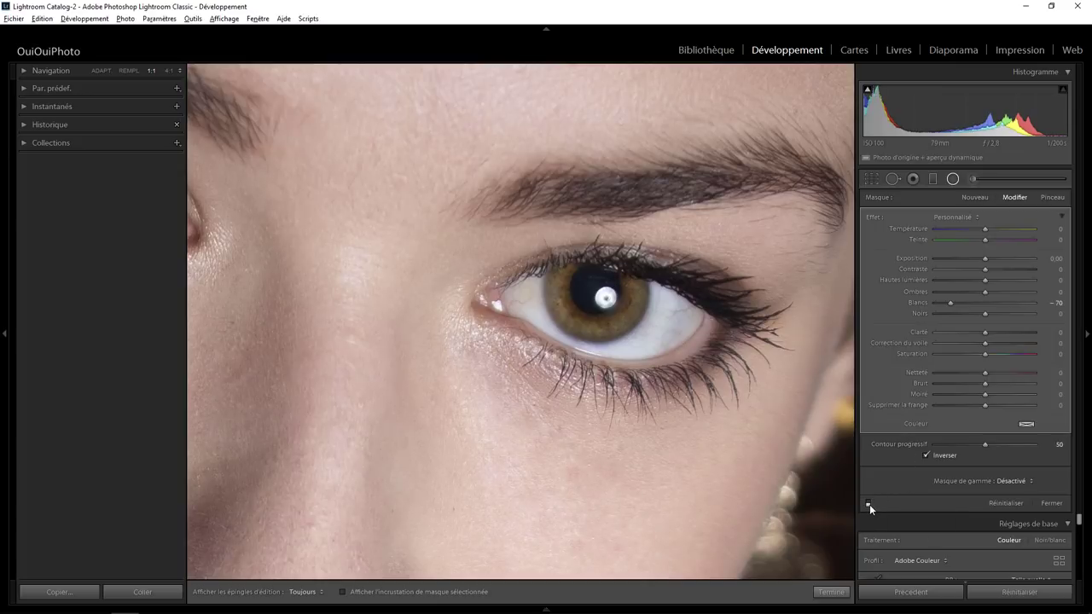
click(868, 504)
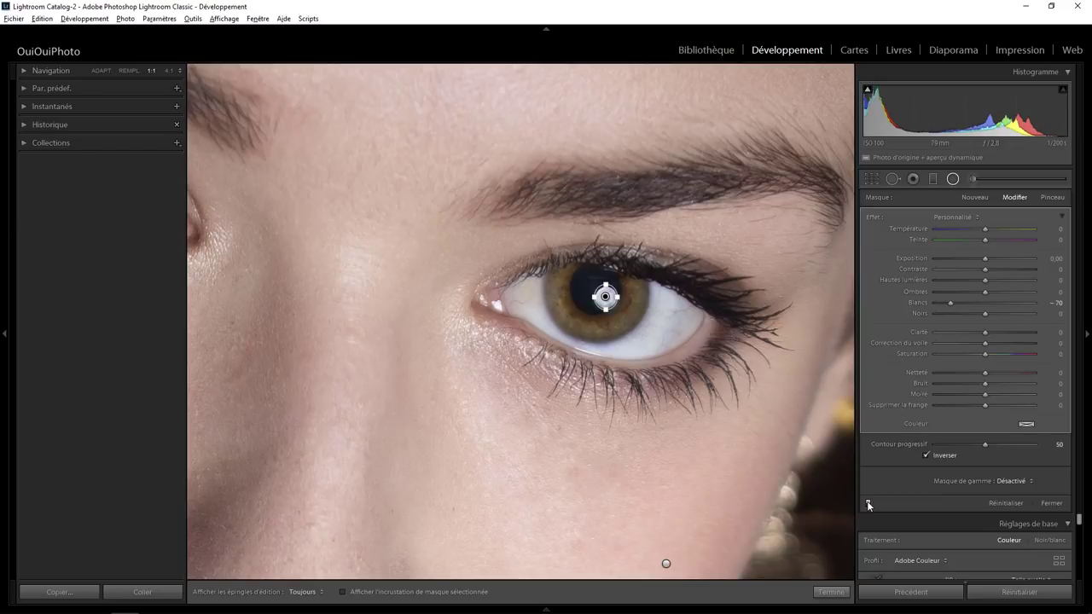
click(868, 503)
click(868, 503)
click(868, 502)
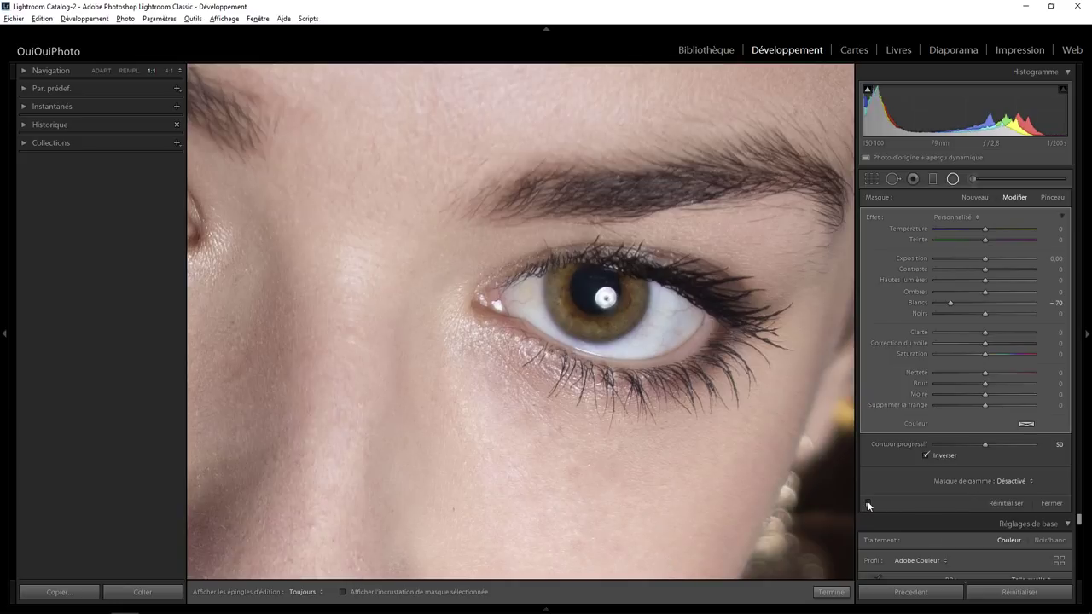
click(129, 70)
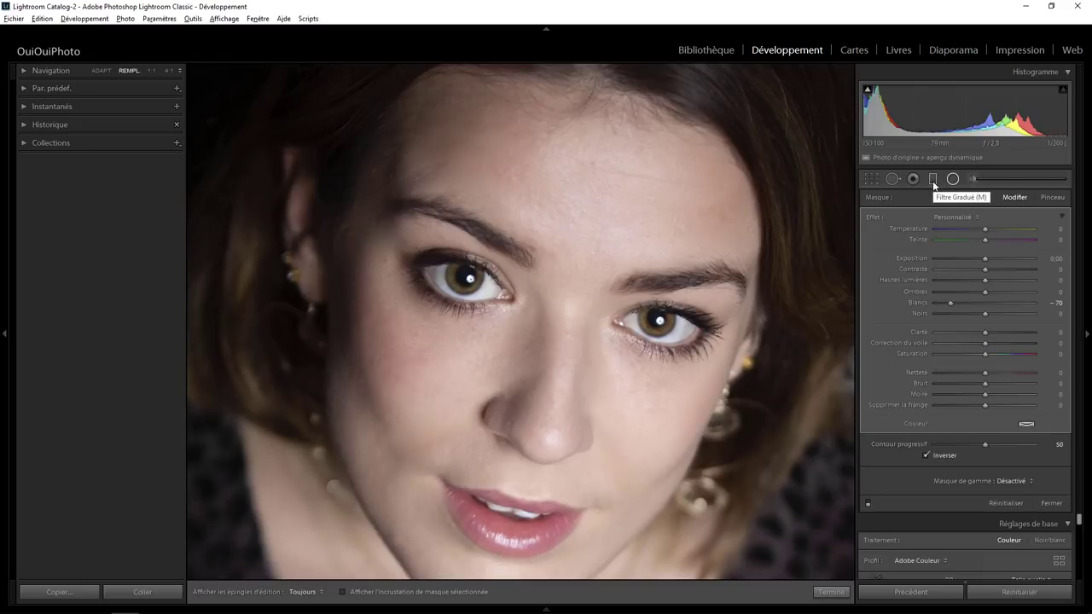
- Close the radial filters, heal a spot near the photo's bottom edge, and compare spot fixes on/off
click(101, 71)
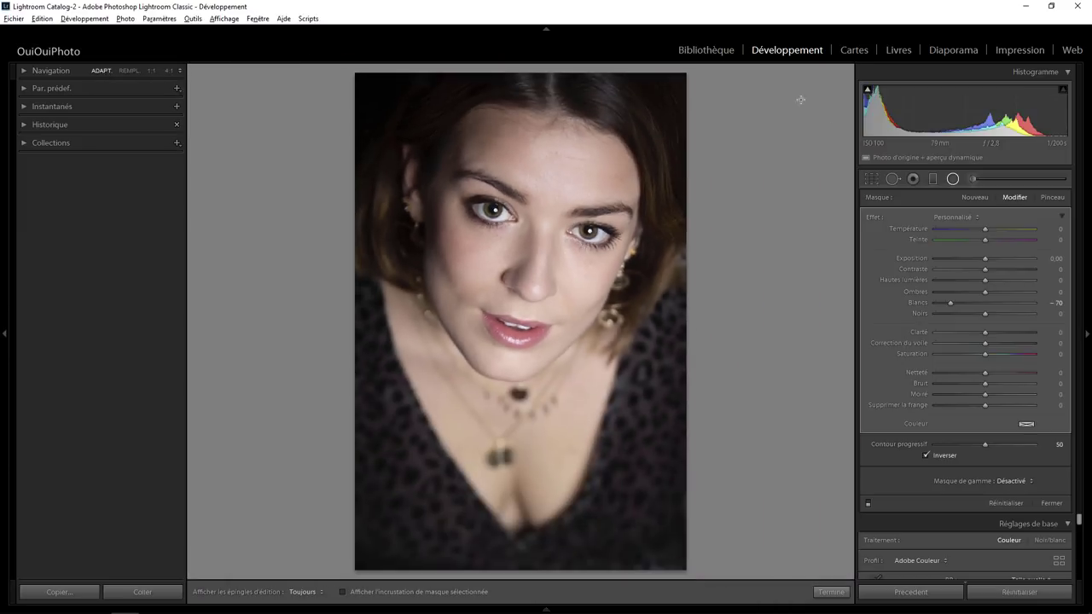
click(933, 178)
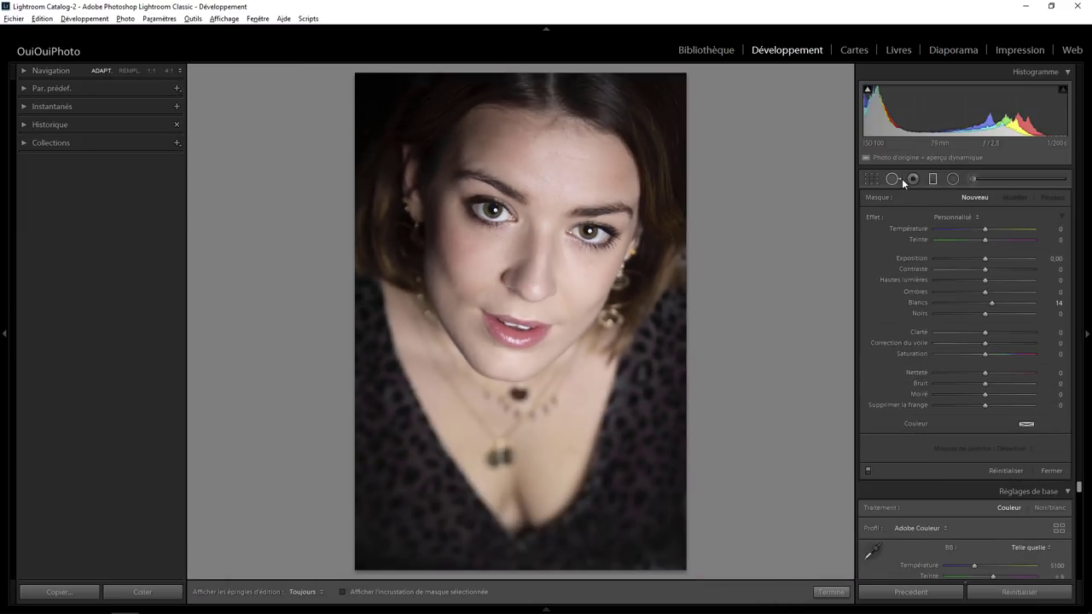
click(893, 180)
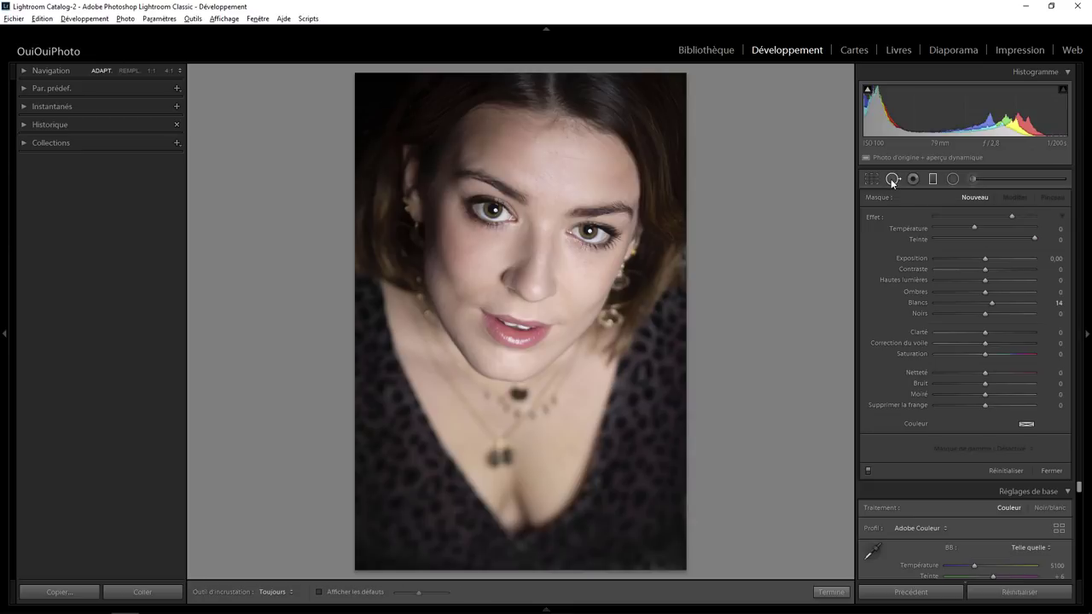
click(651, 560)
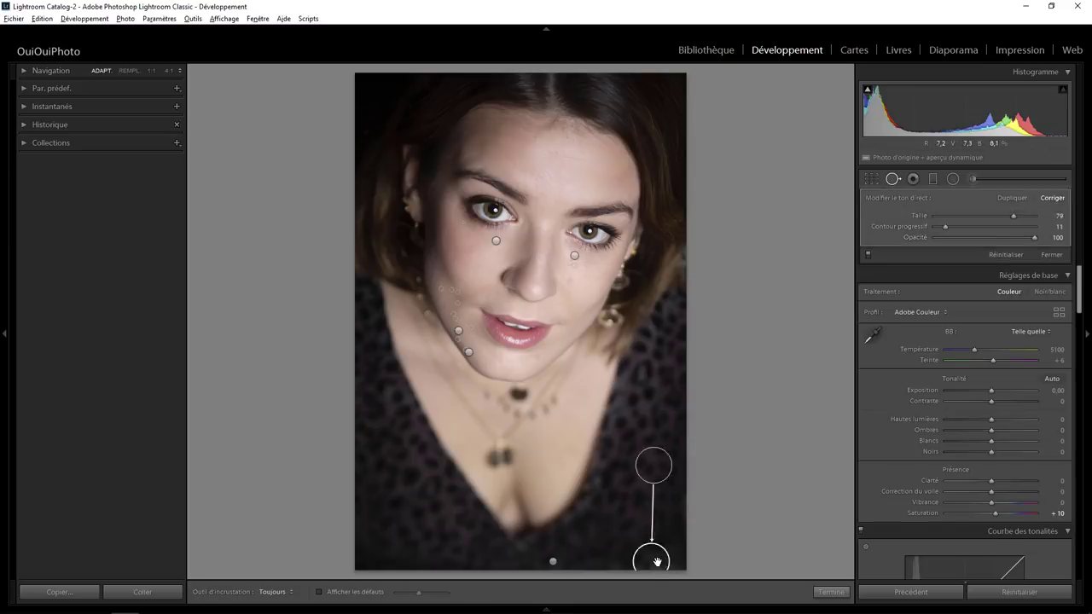
click(861, 531)
click(869, 256)
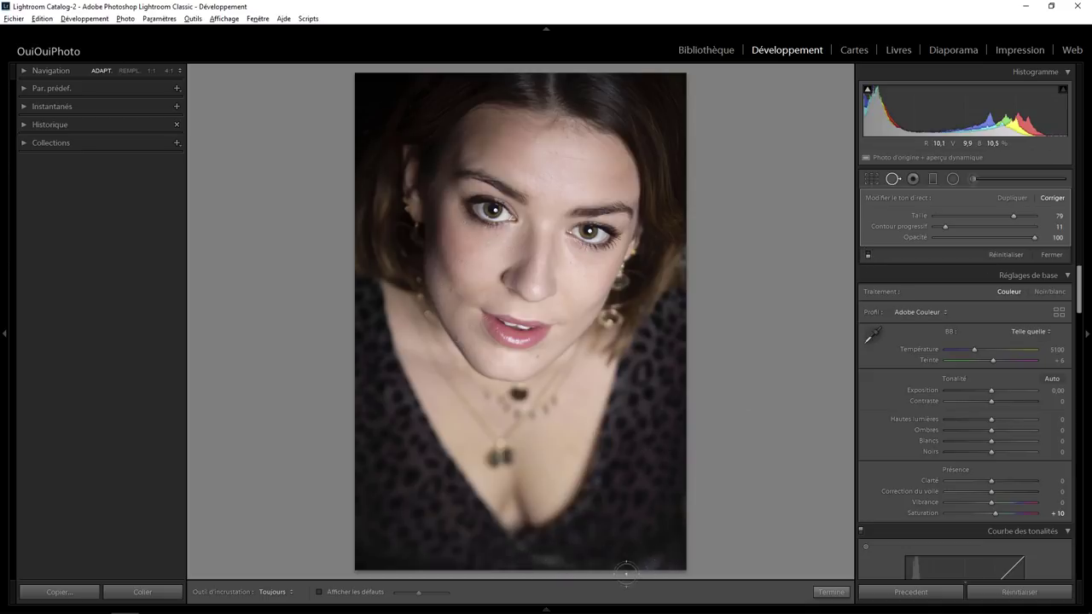
click(870, 255)
click(869, 256)
click(869, 256)
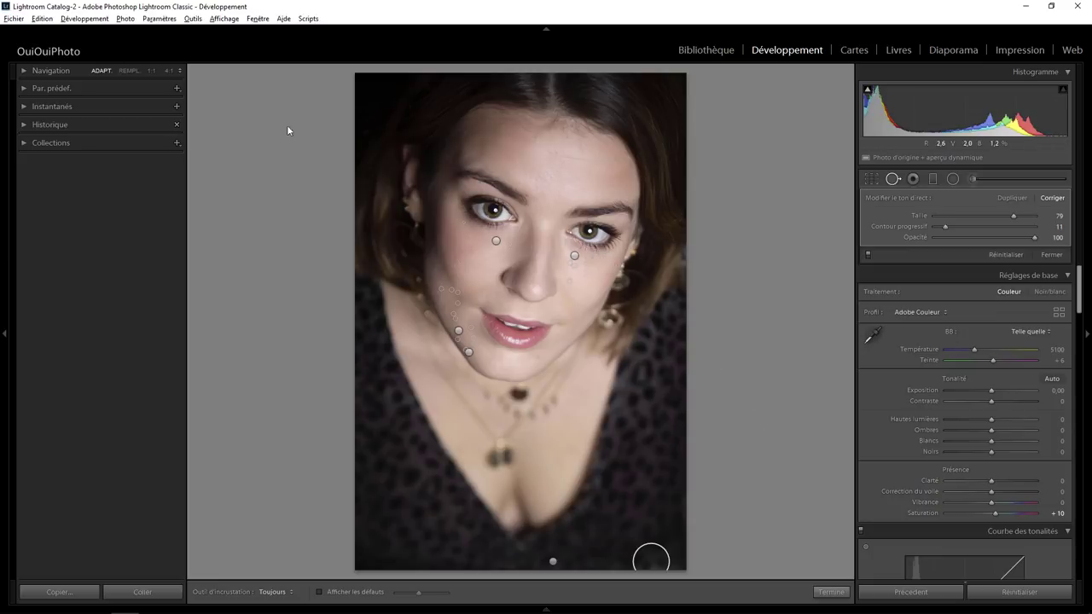
- Zoom 1:1 on the eye, select the under-eye blemish fix, and toggle the fixes to compare
click(153, 71)
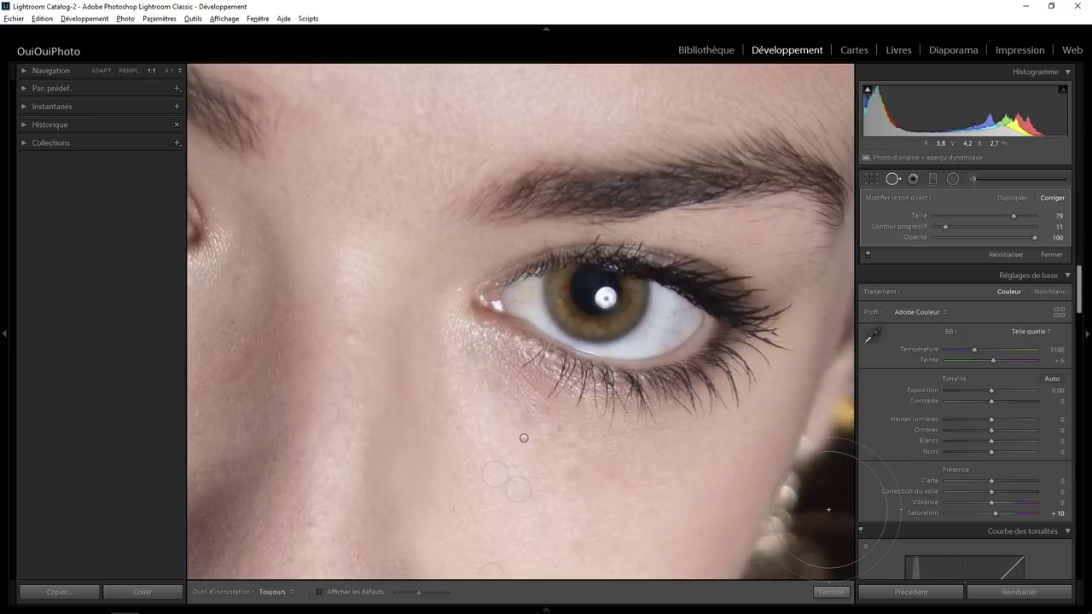
click(524, 438)
click(868, 257)
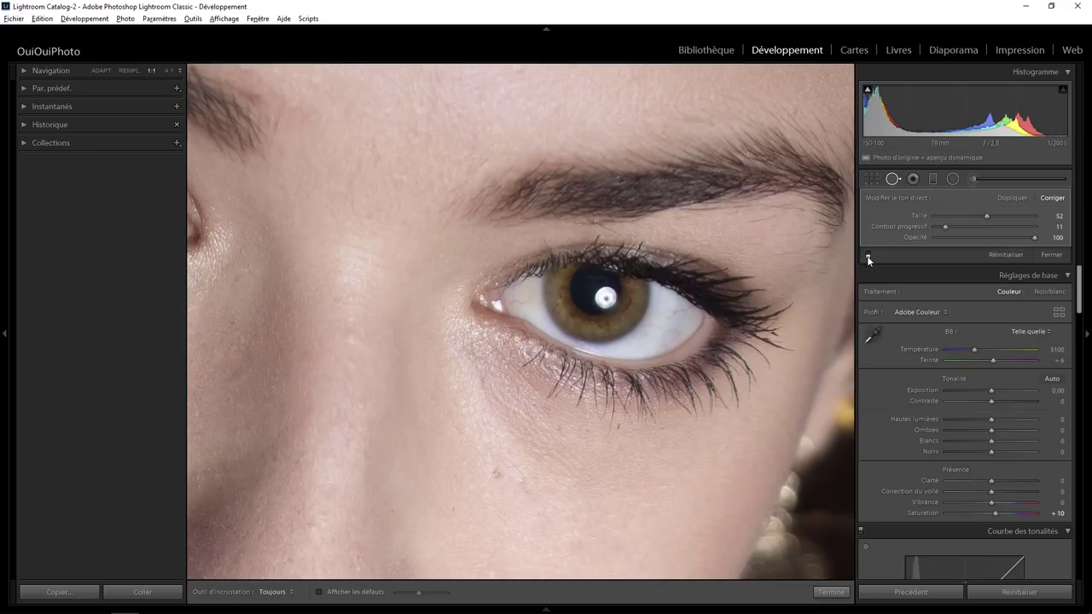
click(868, 256)
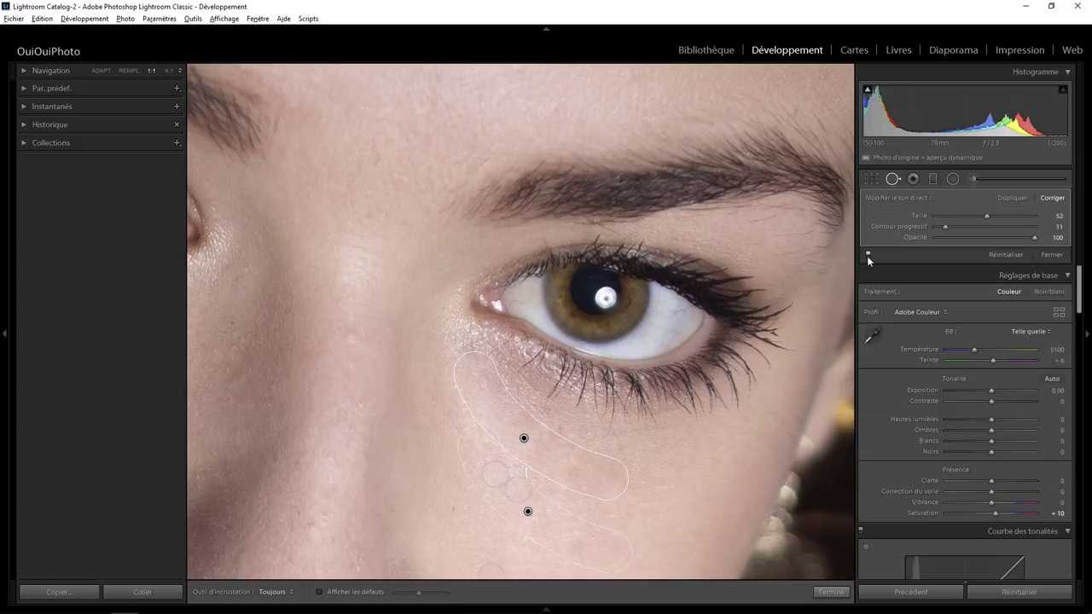
click(868, 256)
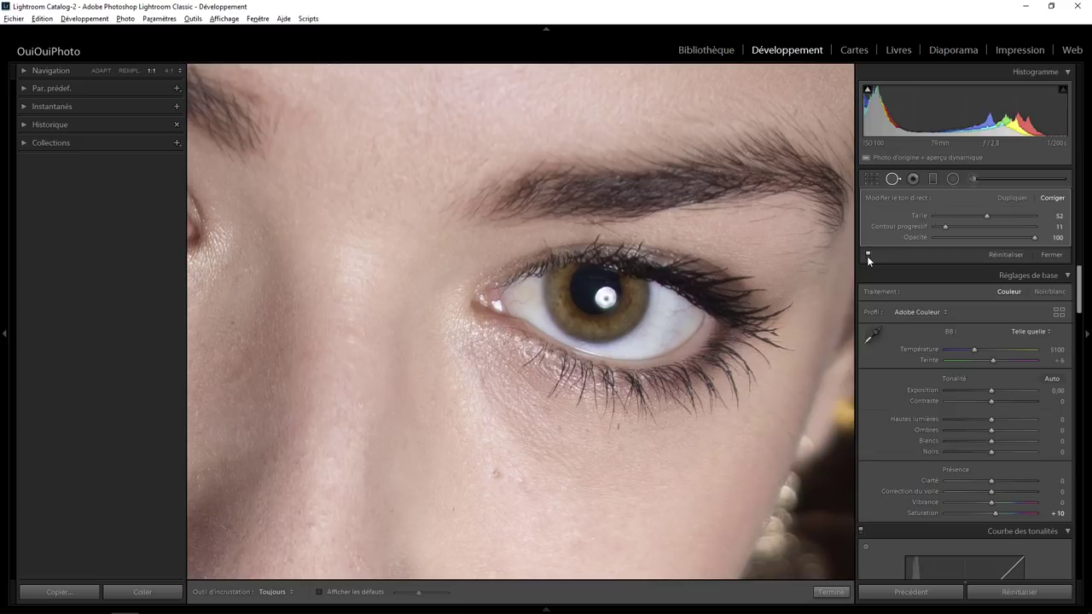
click(867, 256)
click(867, 256)
- Pan down to the cheek and jaw, compare the spot fixes on and off, and finish Spot Removal
scroll(378, 419, down, 3)
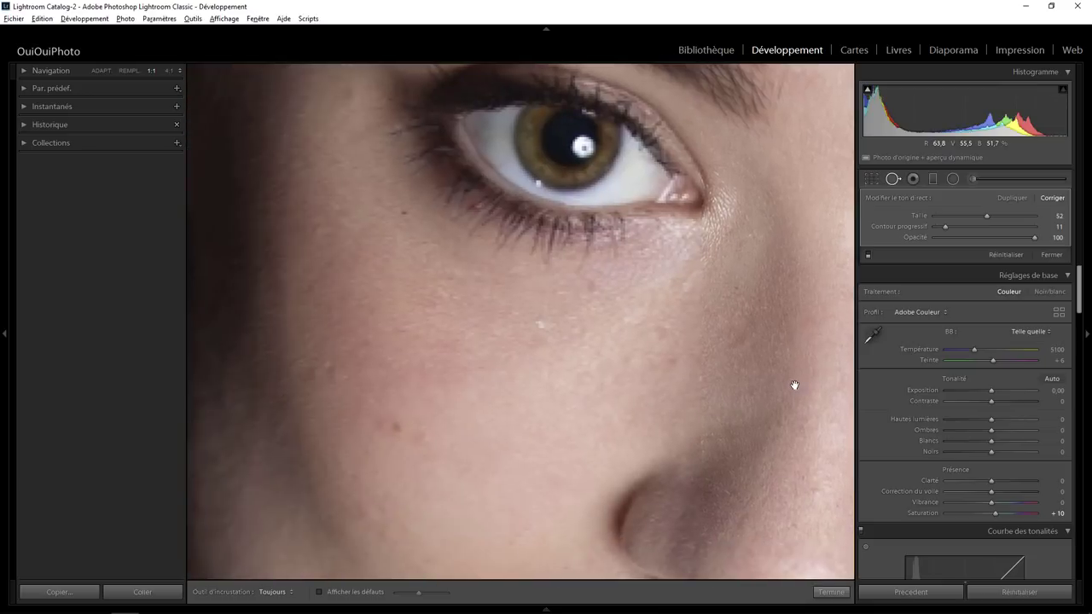
click(868, 256)
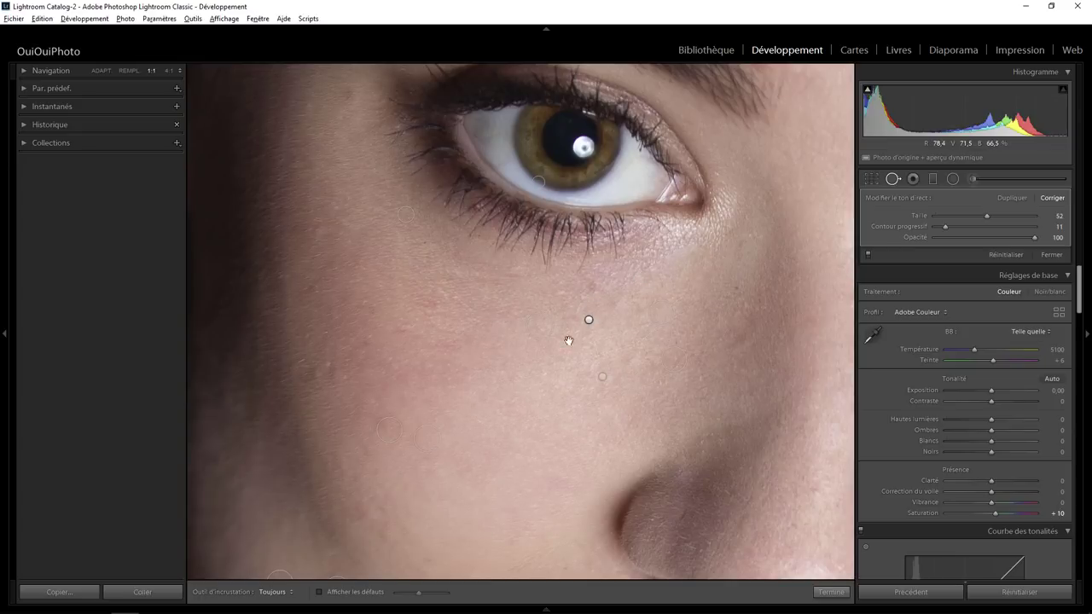
scroll(593, 282, down, 3)
scroll(601, 231, down, 2)
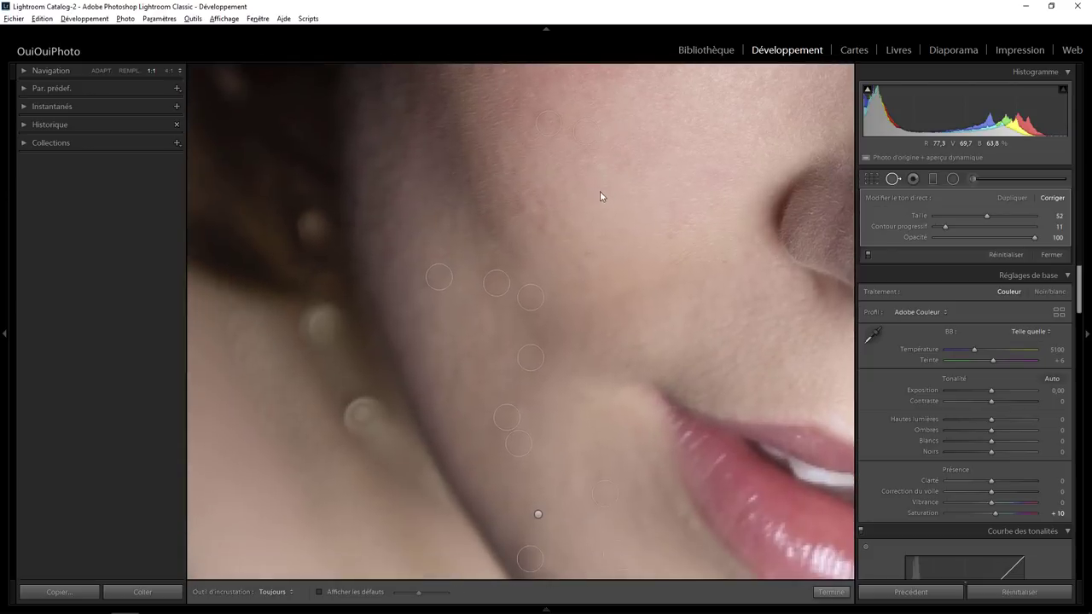
scroll(587, 379, down, 3)
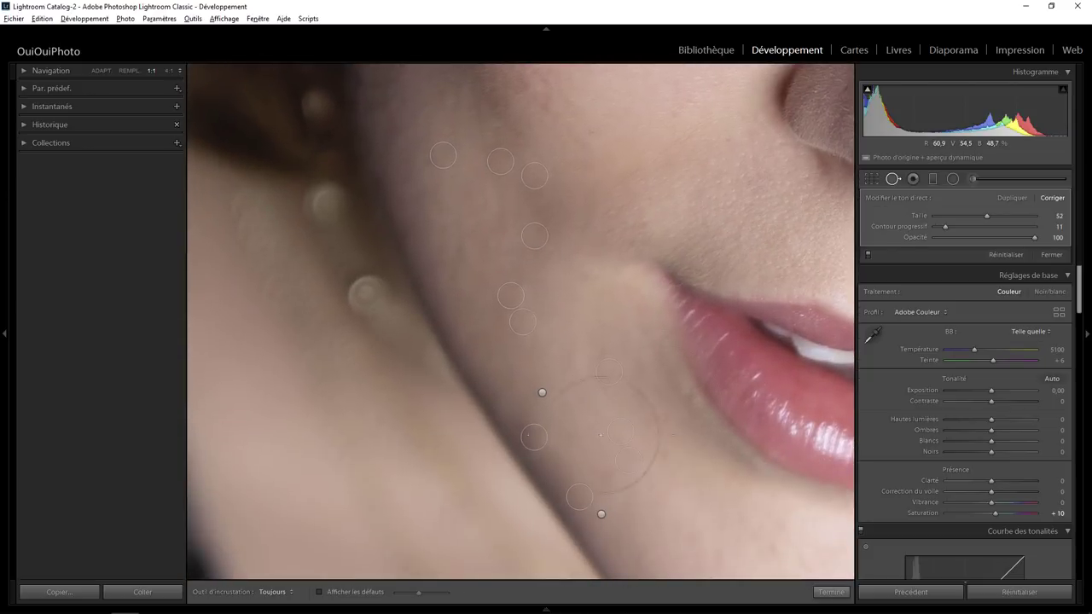
click(869, 254)
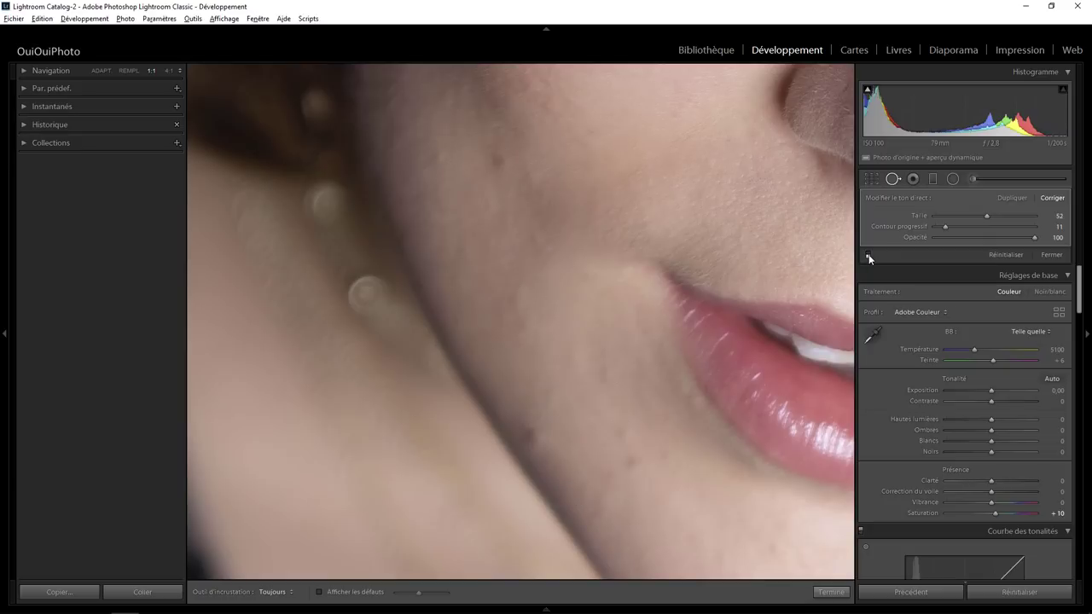
click(868, 255)
click(868, 255)
click(868, 255)
click(869, 255)
click(869, 255)
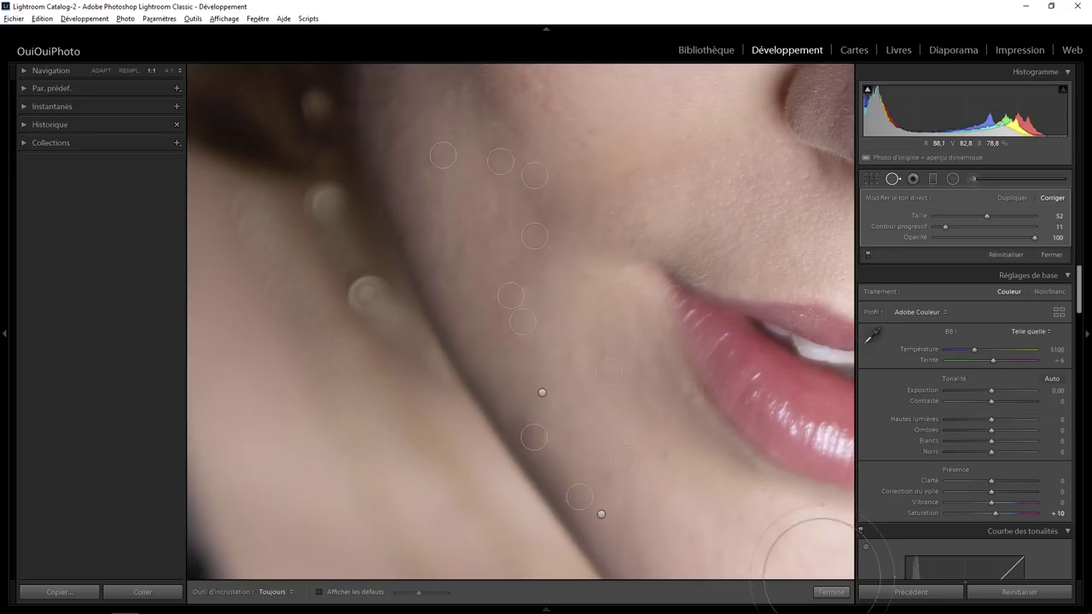
click(832, 592)
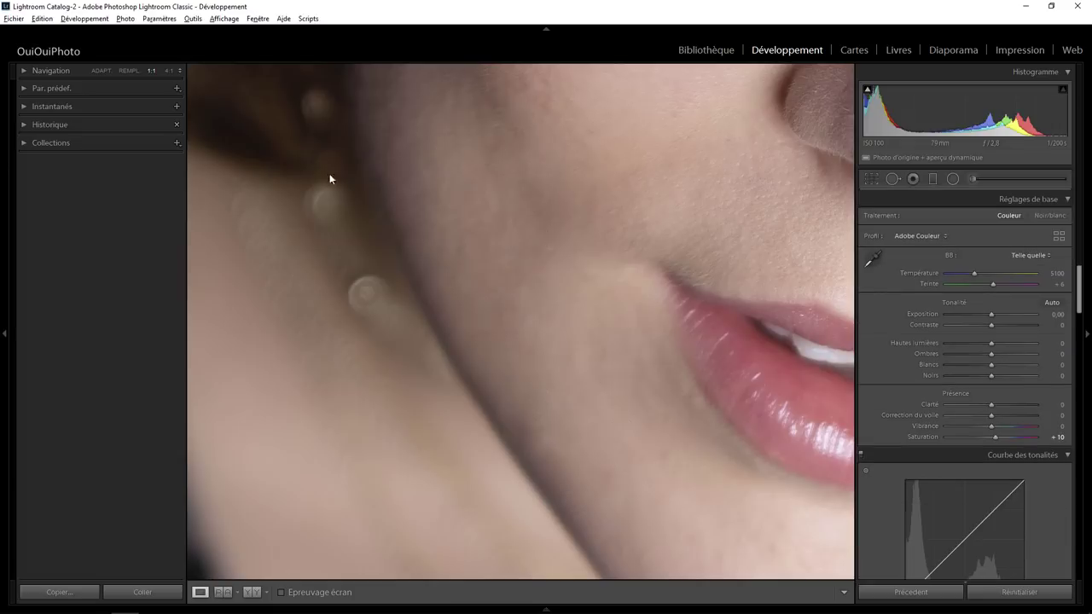
click(103, 70)
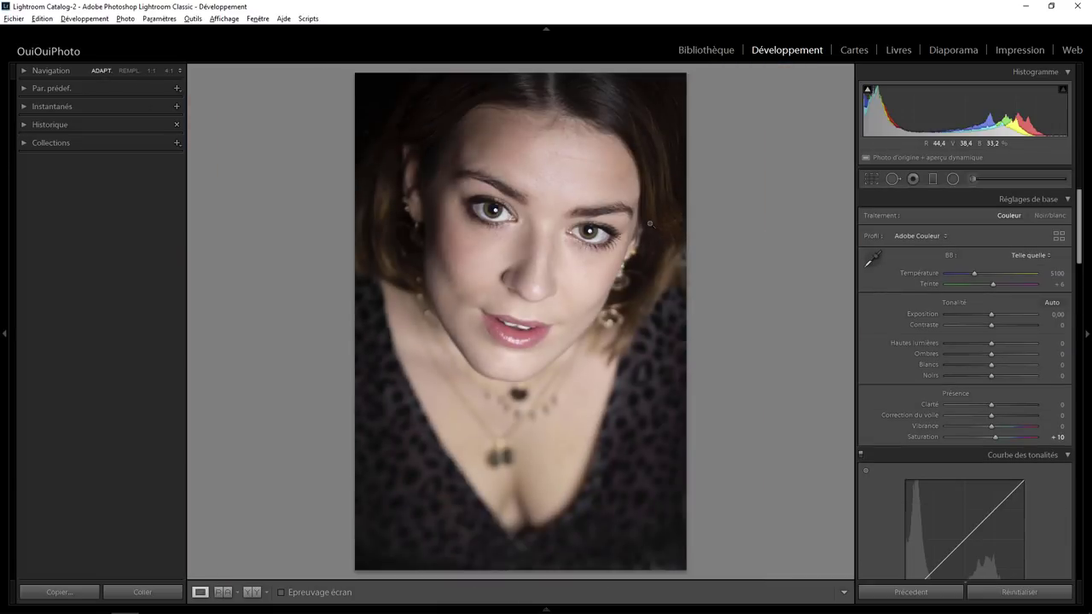
click(560, 173)
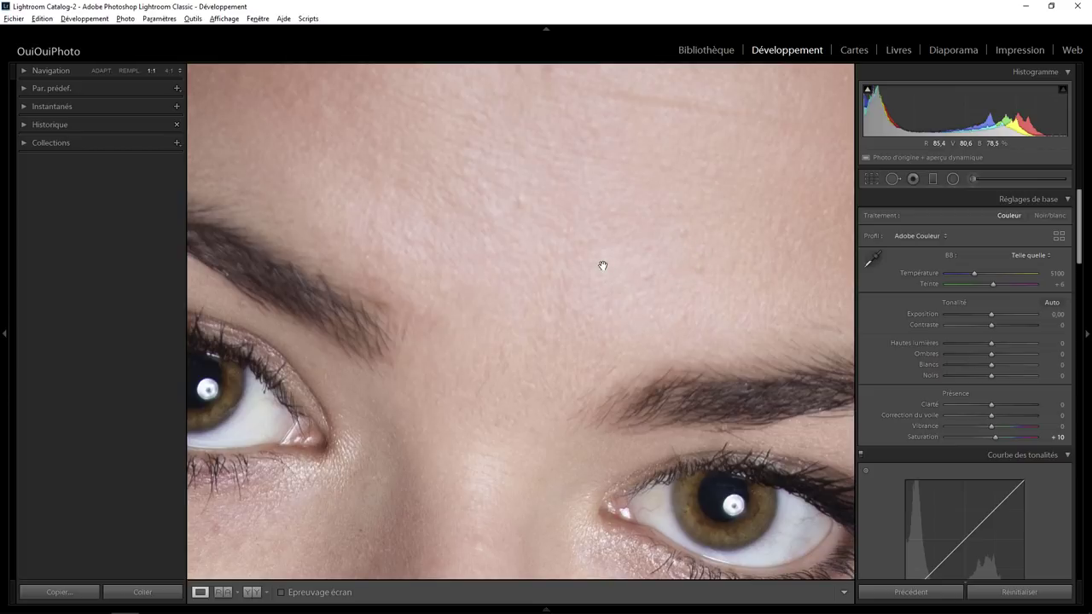
drag(503, 361, 611, 160)
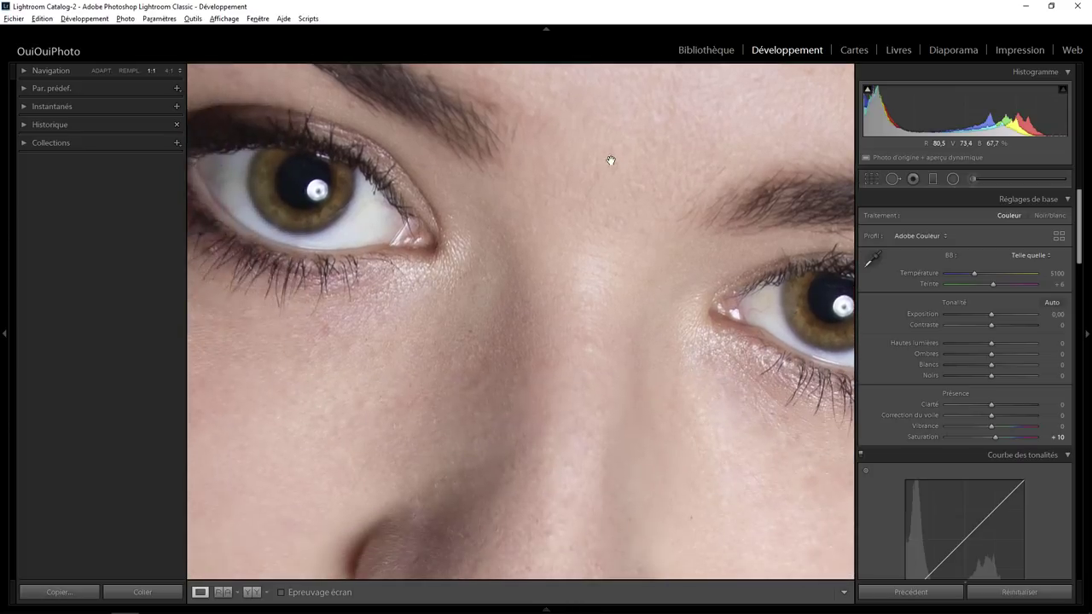
click(604, 166)
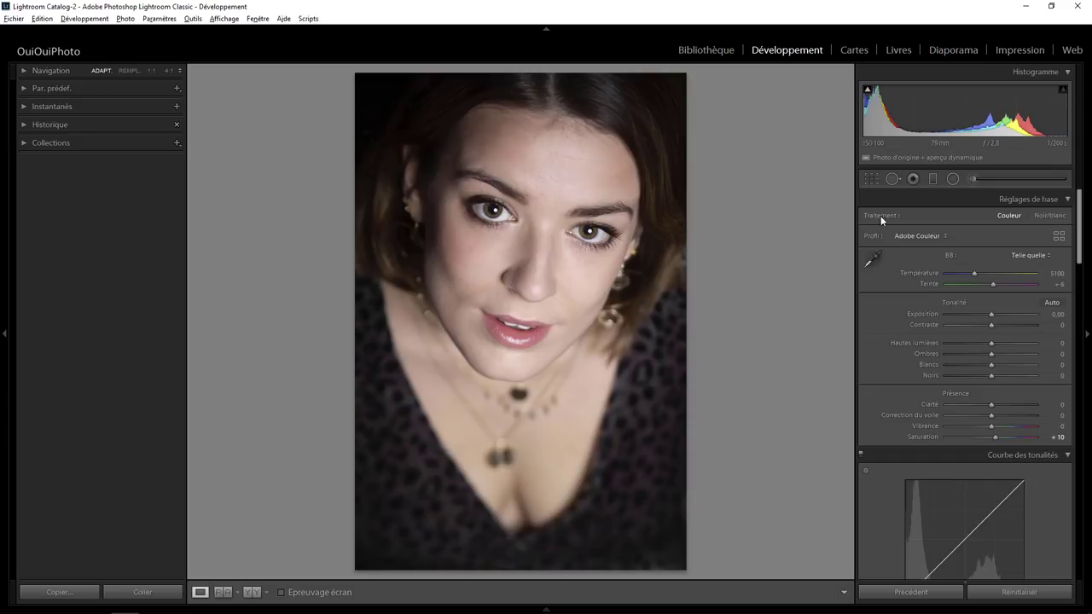
- Close Crop, then reopen Spot Removal, compare its fixes off and on, and finish it
click(871, 179)
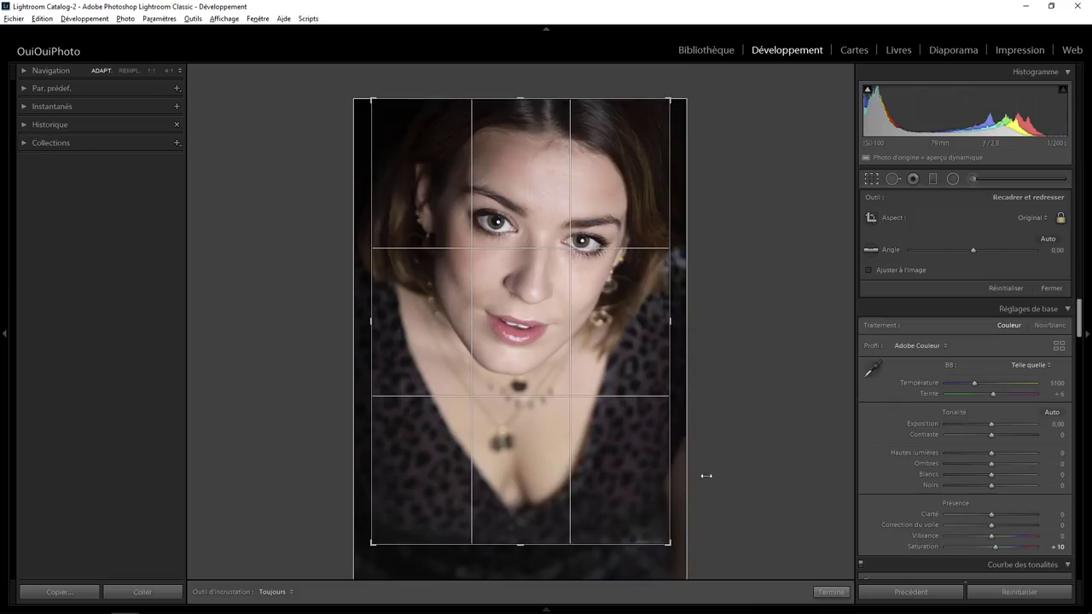
click(832, 592)
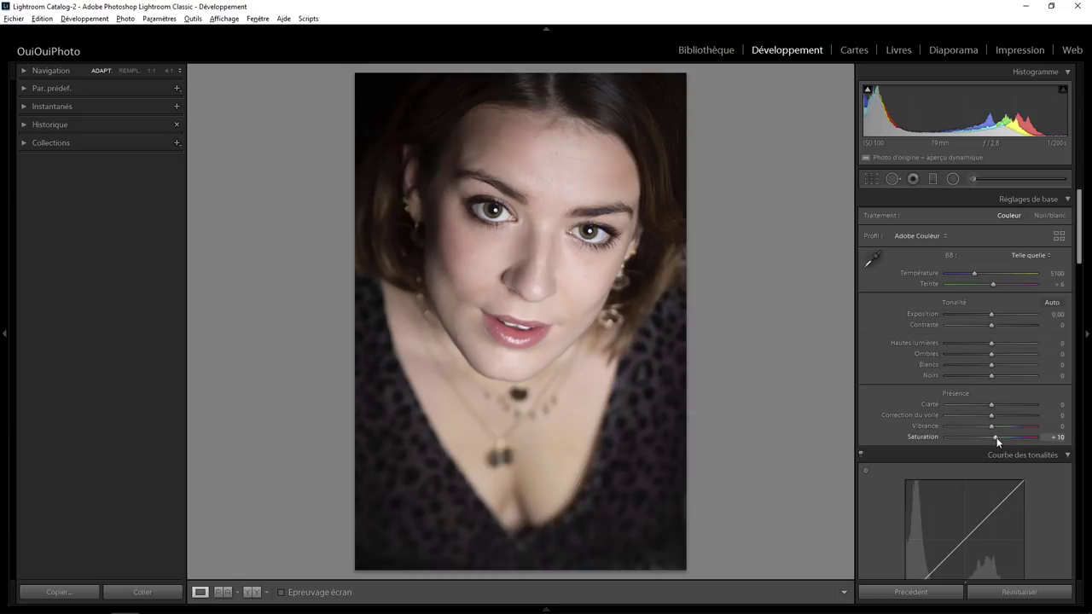
click(894, 179)
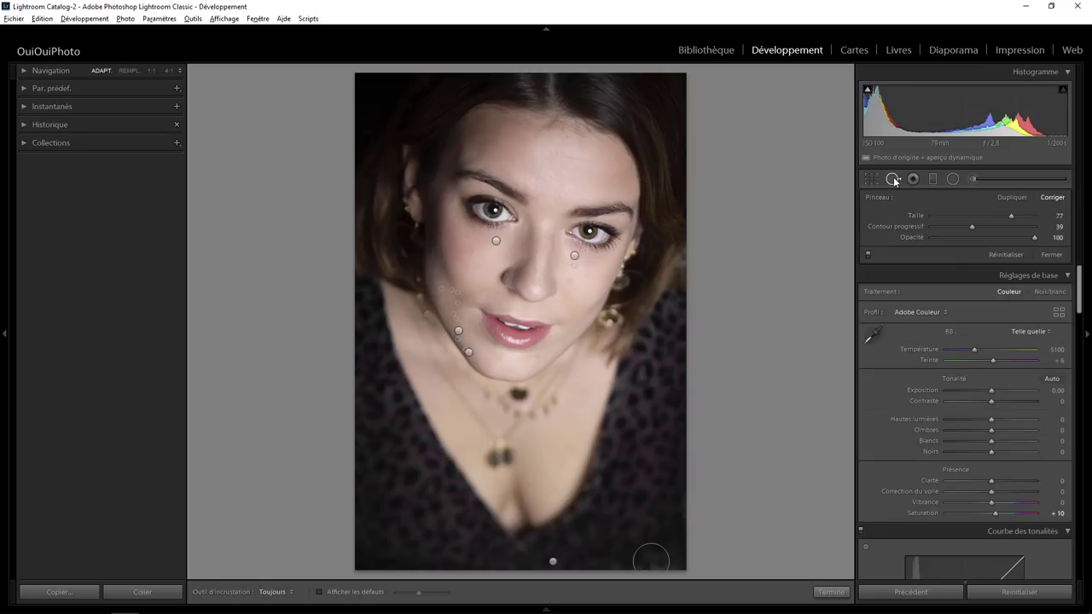
click(866, 255)
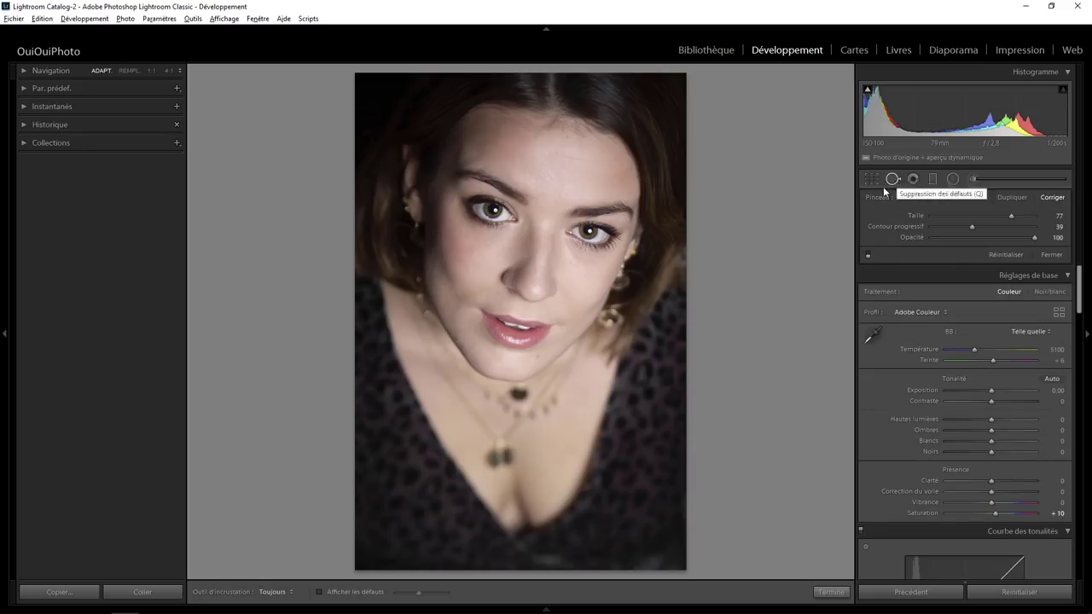
click(867, 255)
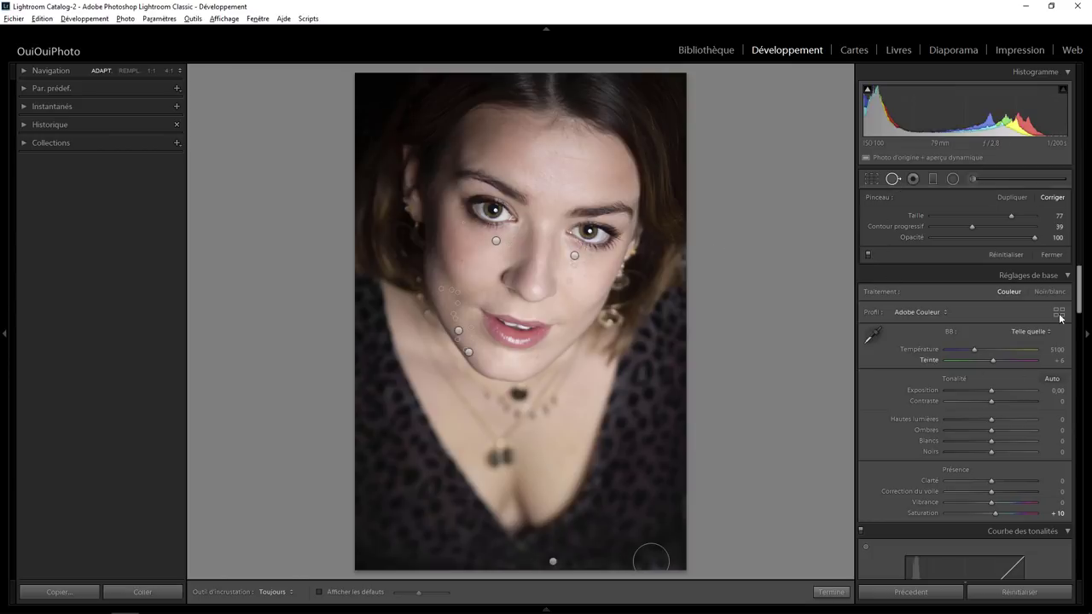
drag(1078, 305, 1077, 323)
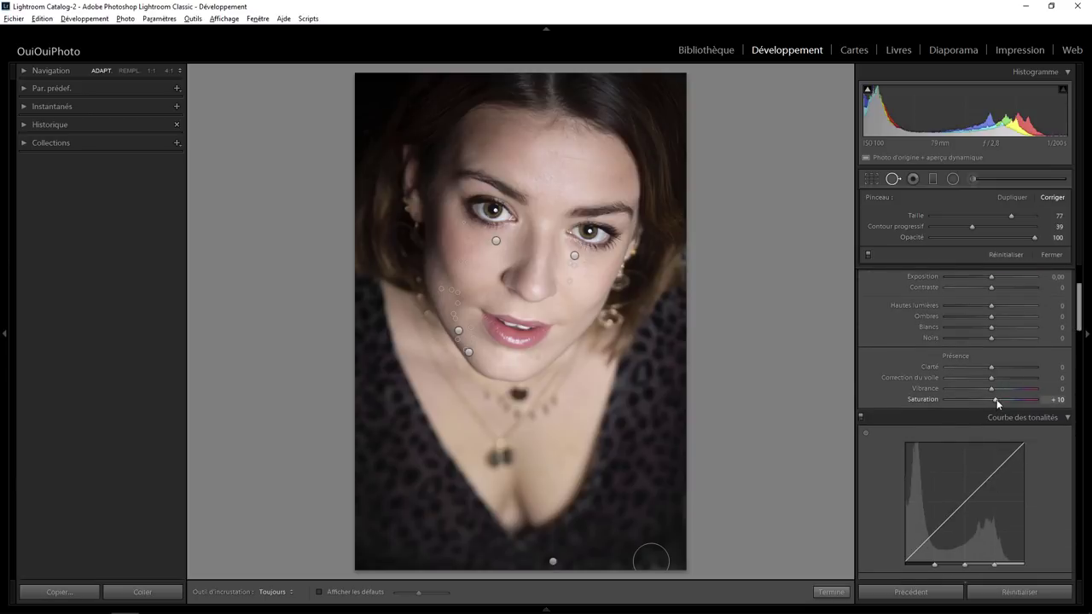
click(832, 592)
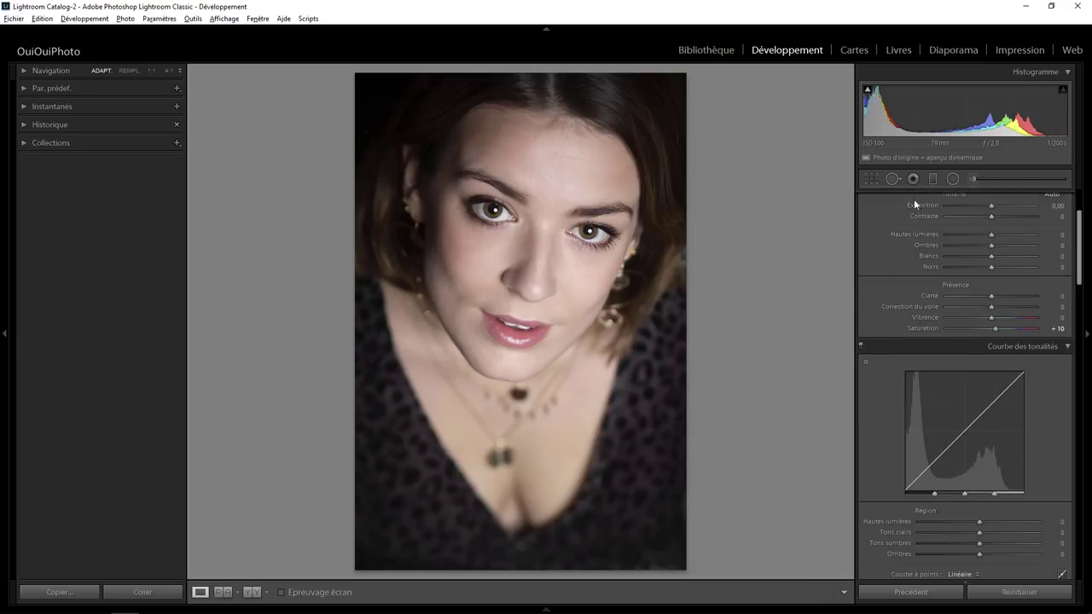
- Briefly reopen Spot Removal, then reset Saturation to 0, re-enter 10, and reset it to 0 again
click(892, 180)
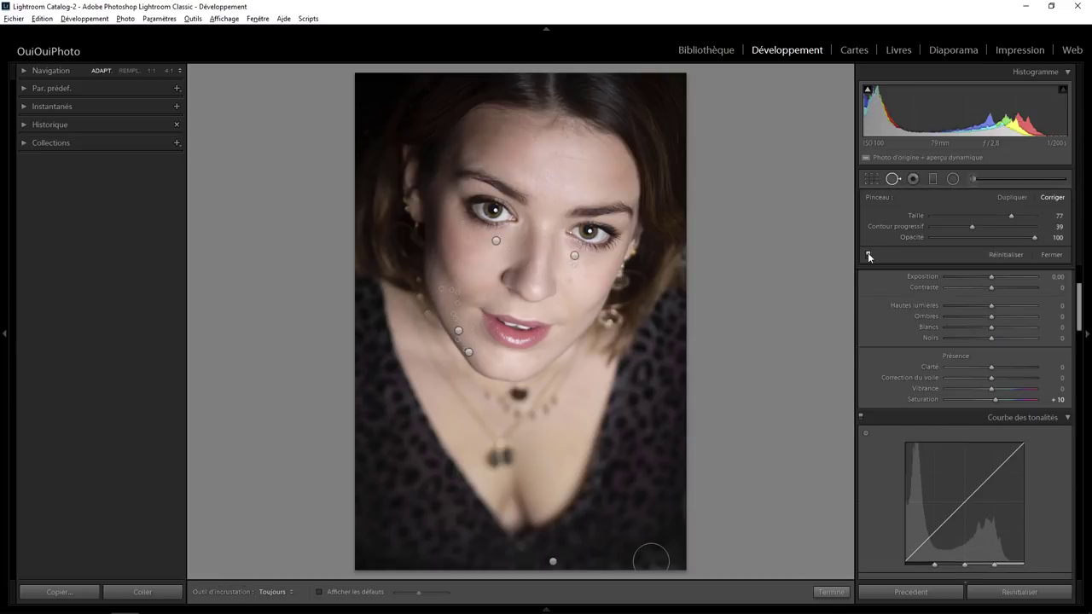
click(832, 590)
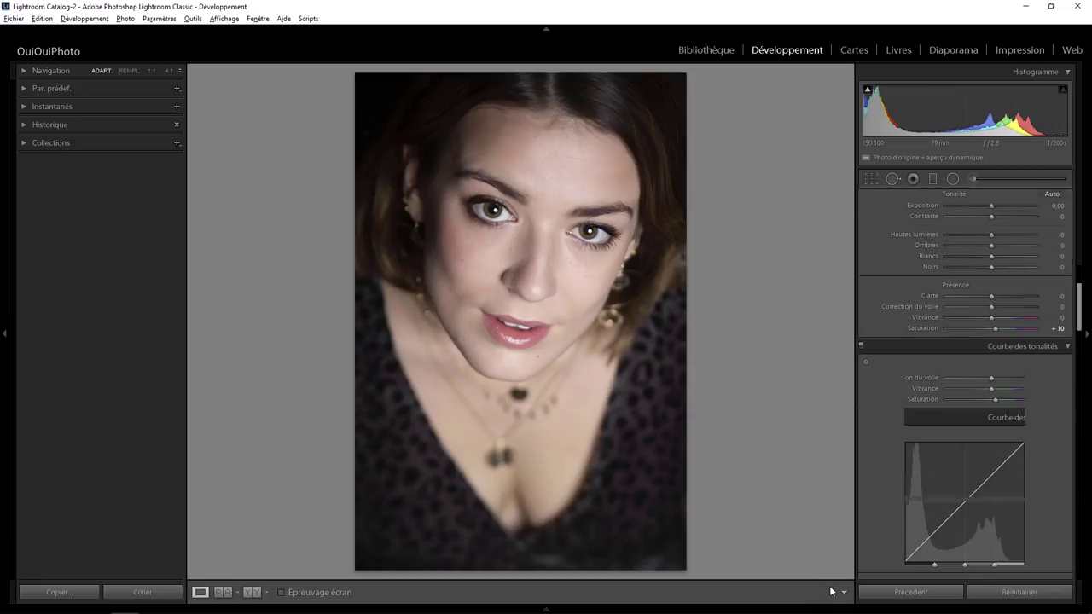
double_click(997, 328)
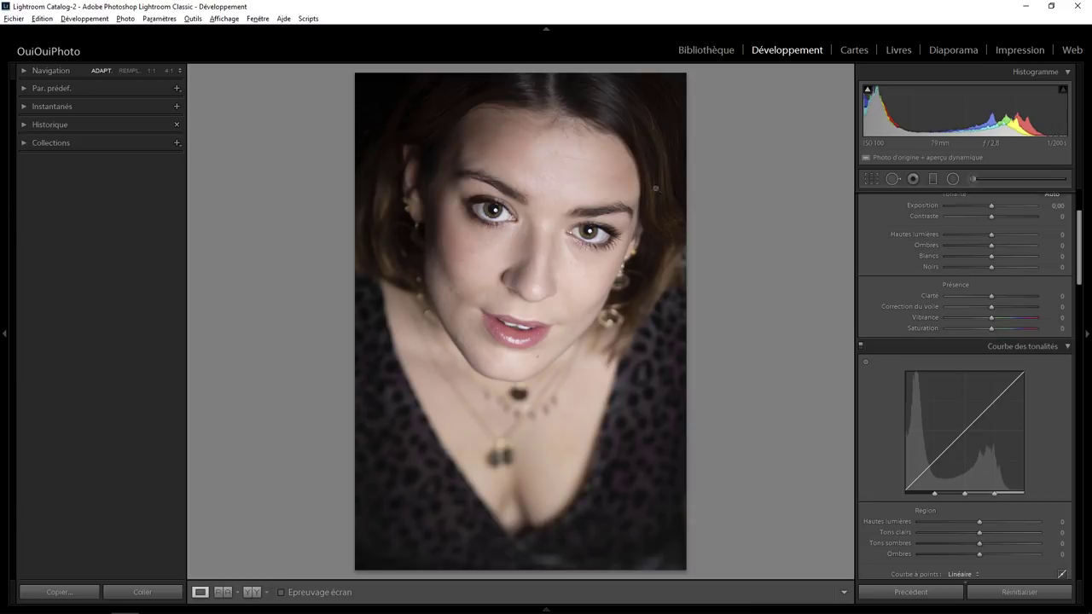
click(1060, 327)
text(10)
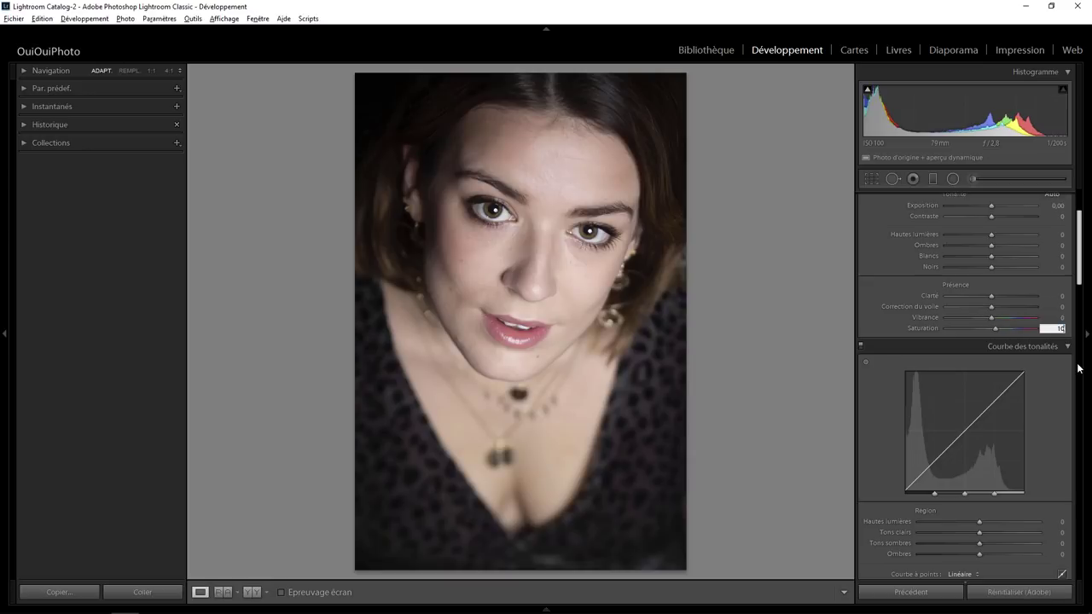
key(Return)
double_click(994, 327)
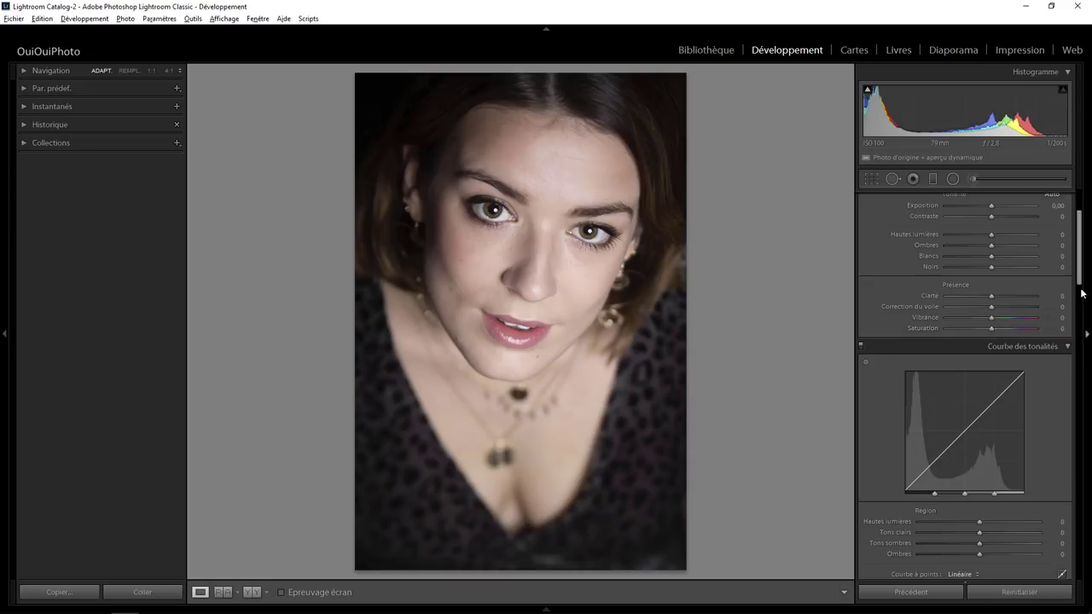
- In Detail, zoom 1:1 on the eye and raise sharpening Amount from 61 to 63
scroll(1080, 295, down, 3)
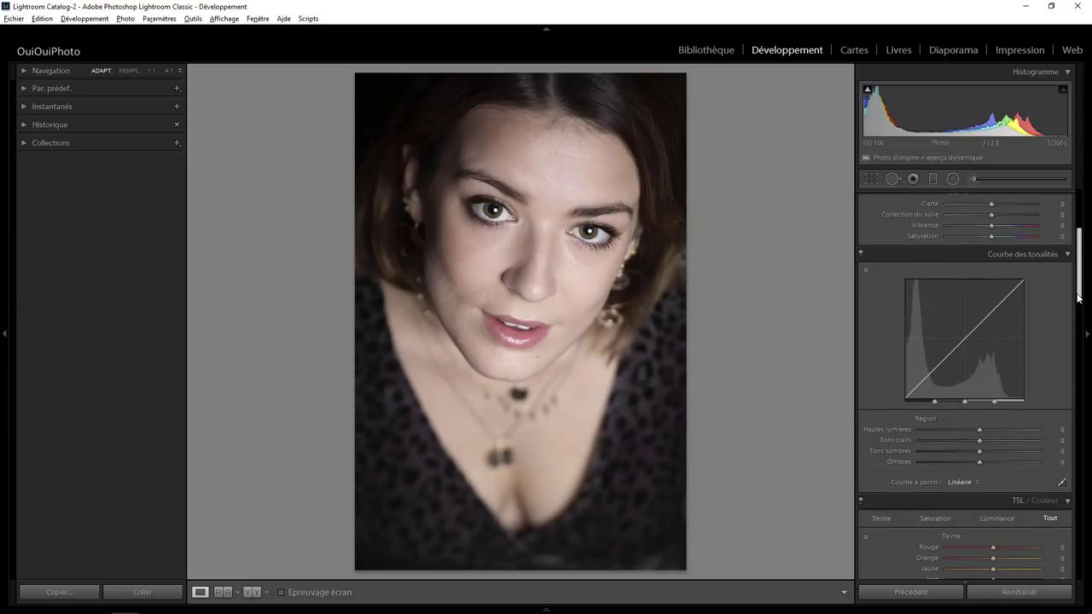
drag(1079, 297, 1074, 351)
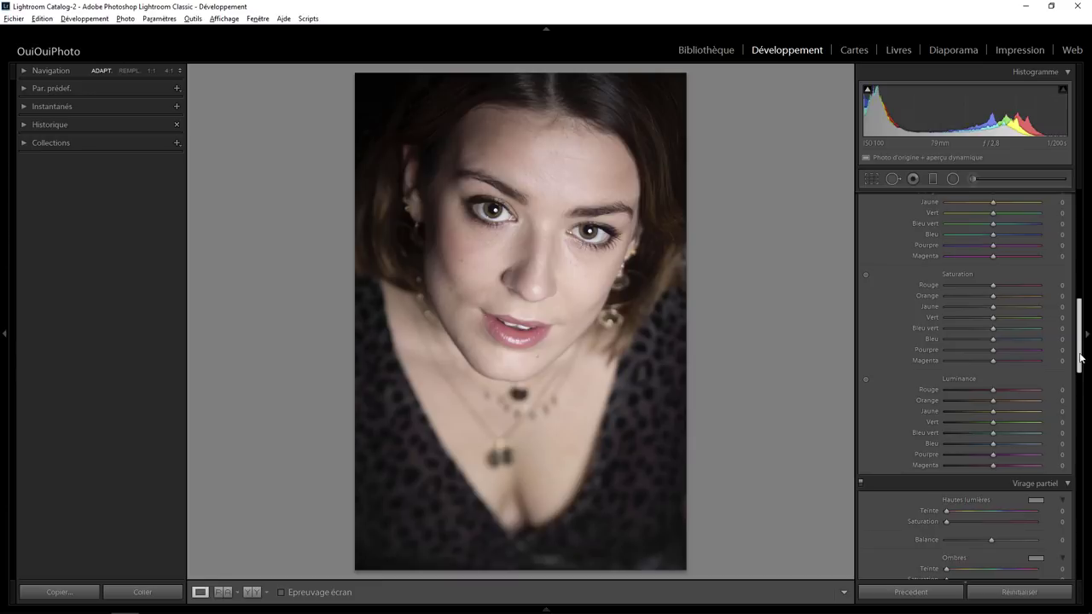
drag(1080, 358, 1080, 444)
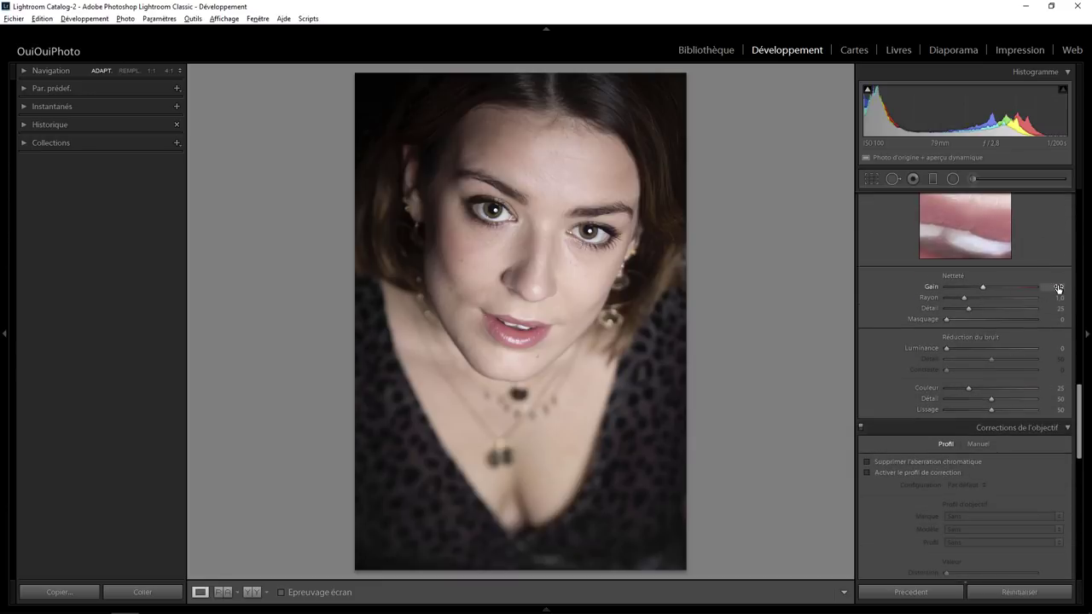
click(584, 239)
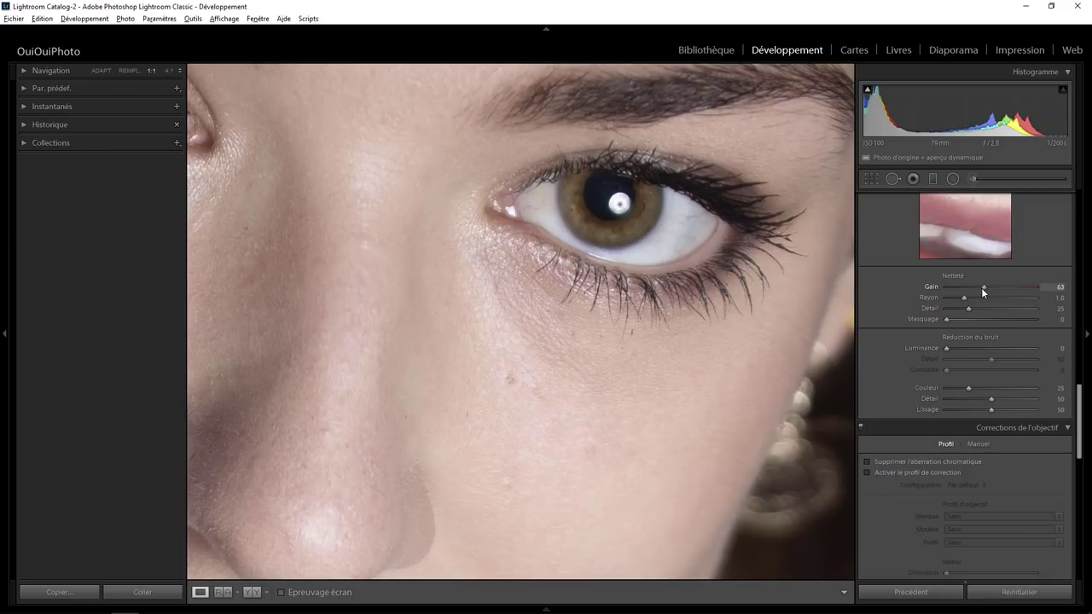
drag(981, 287, 982, 288)
scroll(1078, 392, down, 1)
scroll(1079, 392, down, 1)
scroll(1079, 392, down, 1)
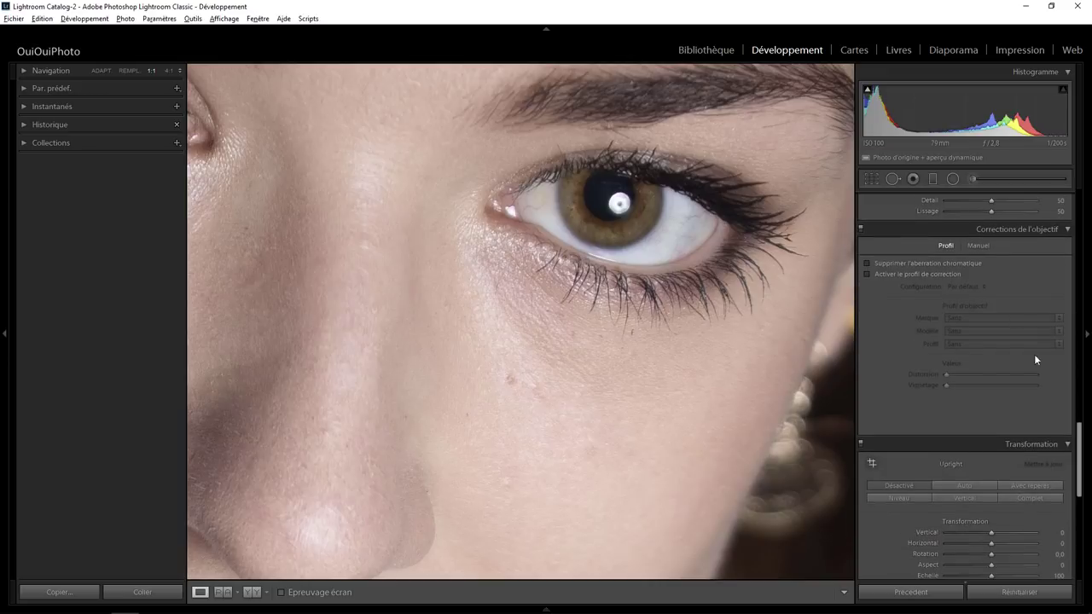
- Fit the portrait and compare lens profile correction on and off, leaving it off
click(663, 244)
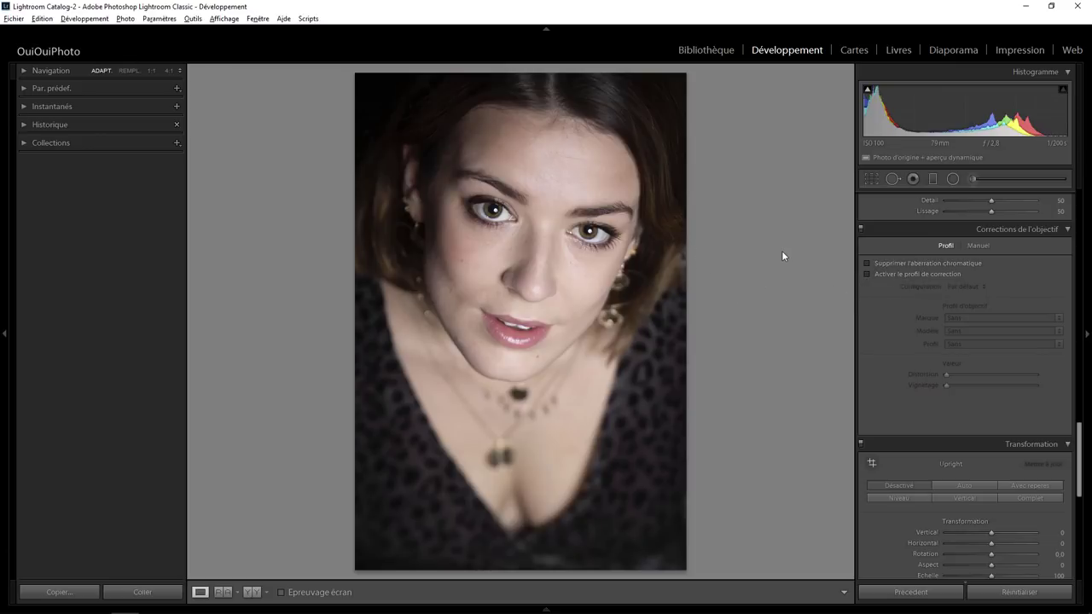
click(866, 273)
click(867, 273)
click(867, 273)
click(867, 274)
click(866, 274)
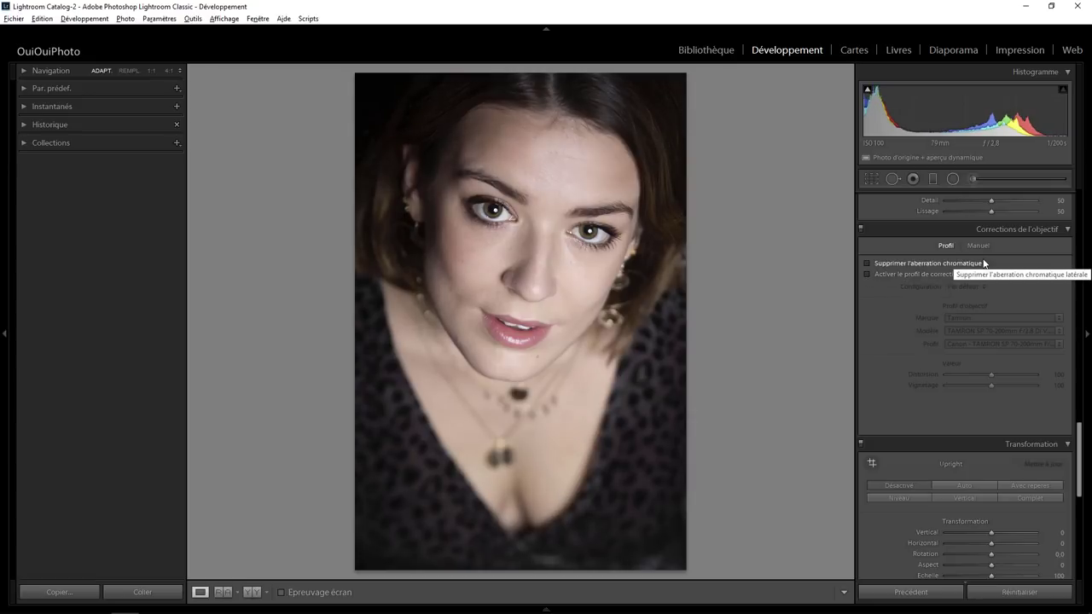
- Switch off the Effects panel to remove the −15 post-crop vignette
scroll(983, 263, down, 8)
scroll(984, 262, down, 2)
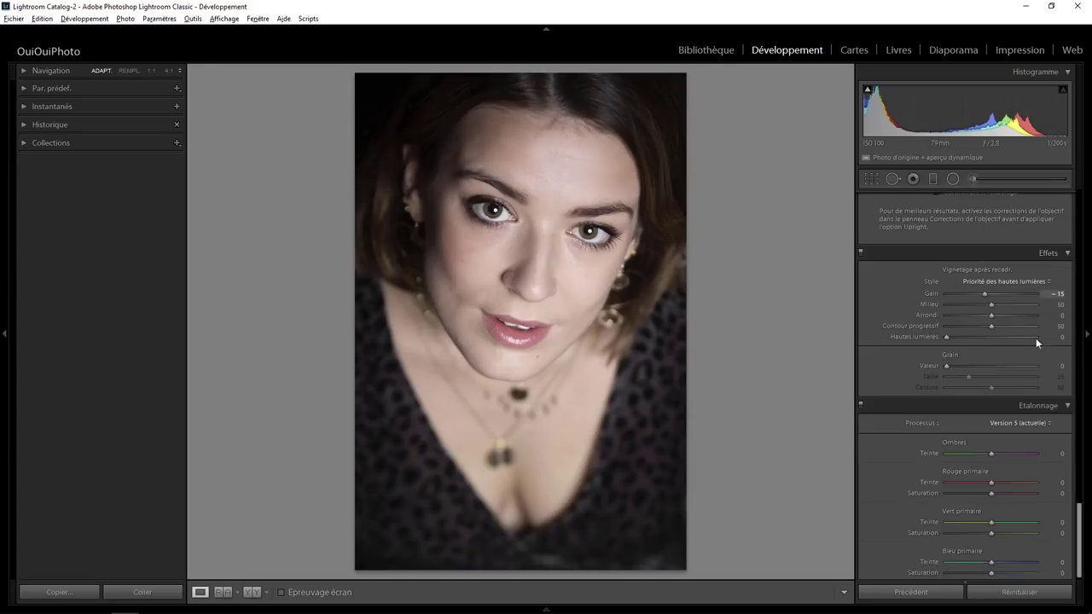
mouse_move(1080, 509)
mouse_down()
mouse_move(1085, 462)
mouse_move(1077, 510)
mouse_up()
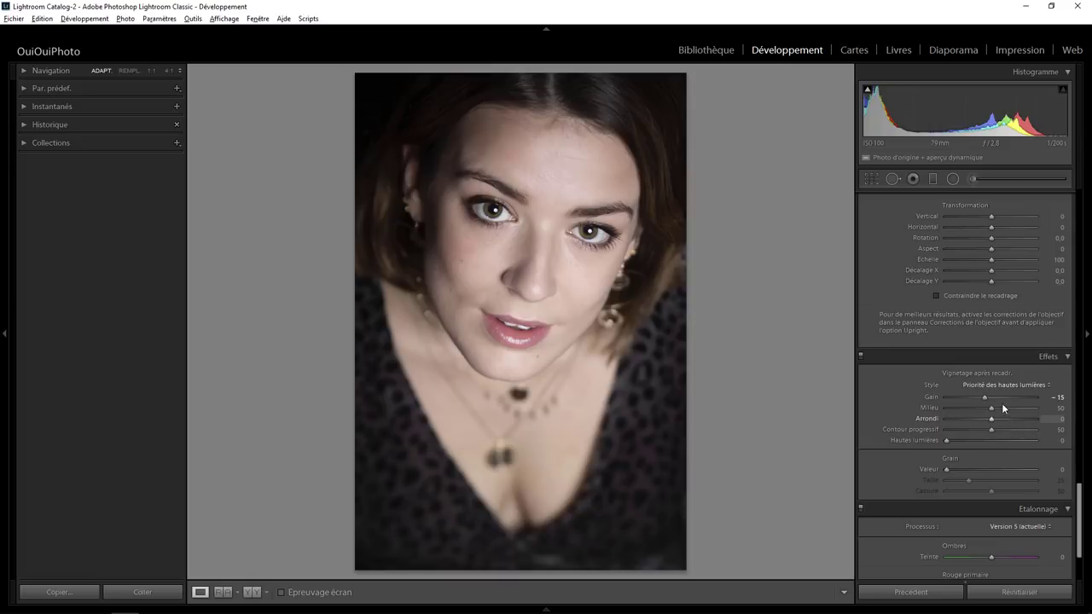
click(861, 355)
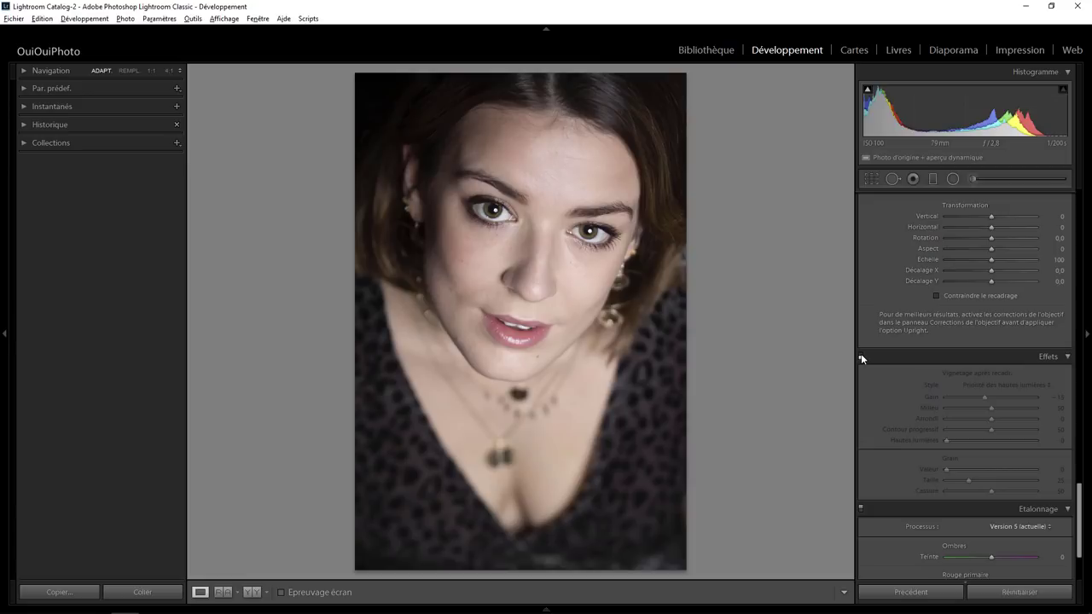
key(backslash)
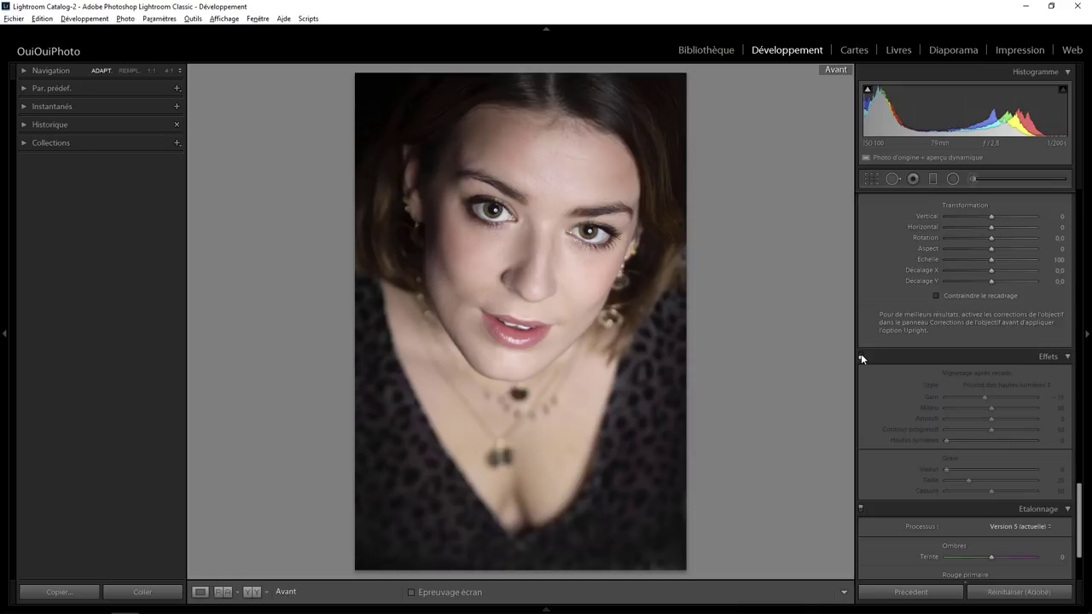
key(backslash)
key(backslash)
key(backslash)
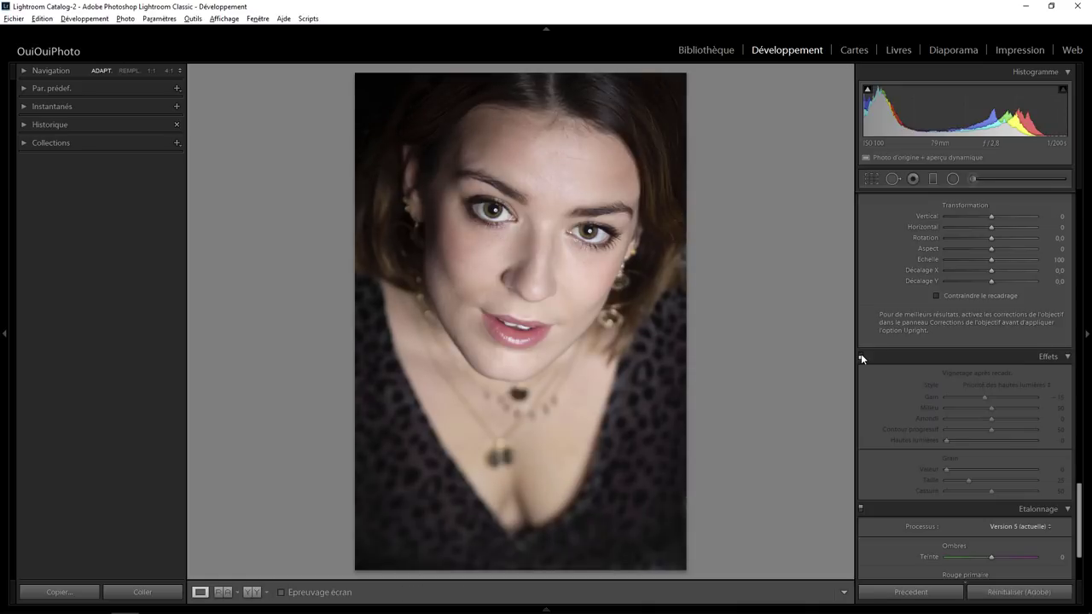
key(backslash)
key(backslash)
key(backslash)
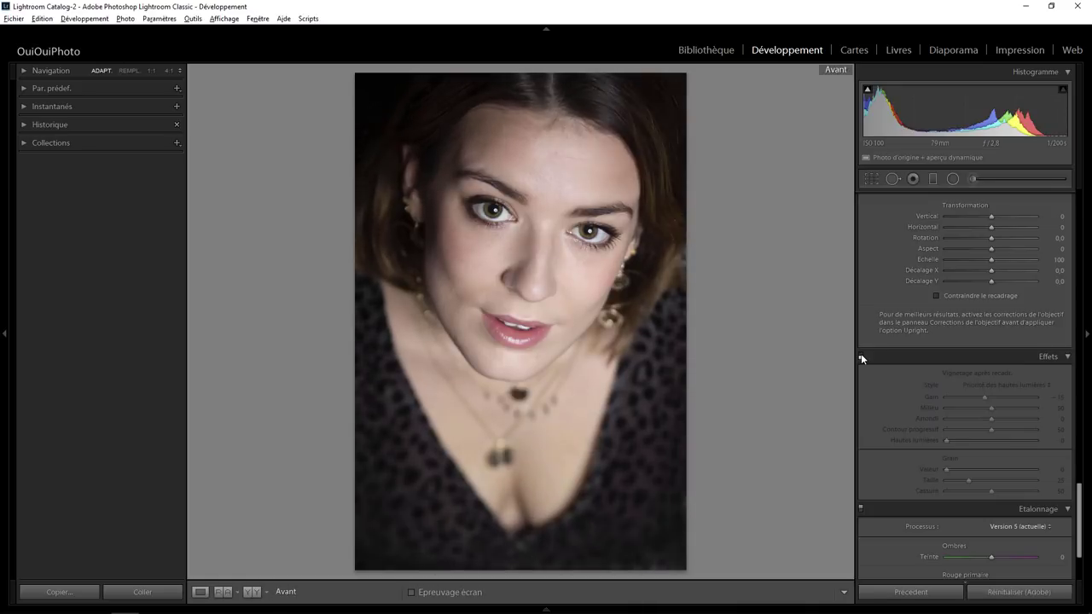
key(backslash)
key(backslash)
key(backslash)
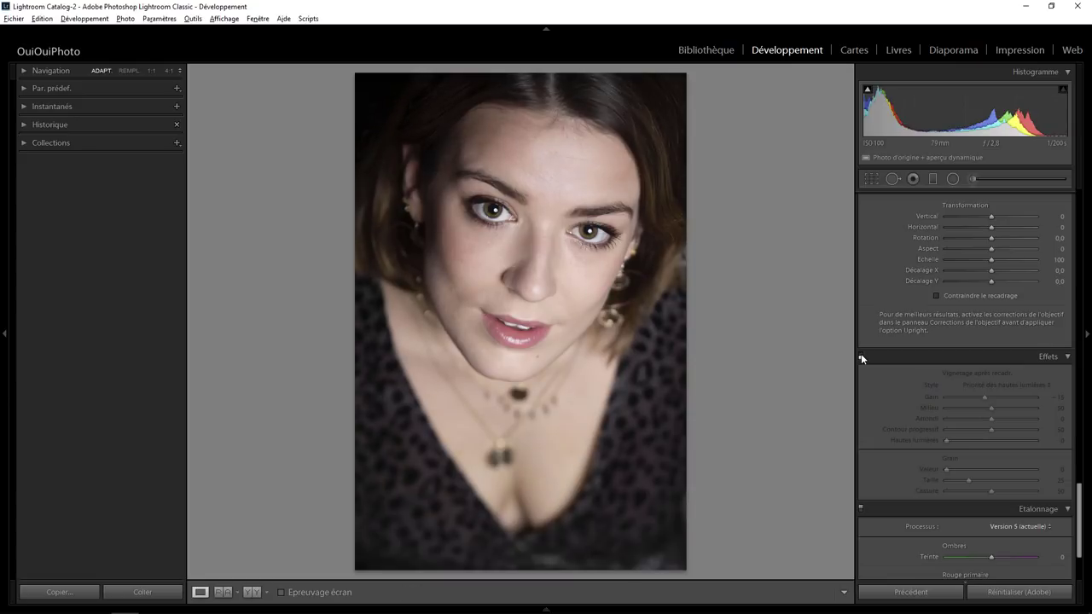
key(backslash)
key(backslash)
key(backslash)
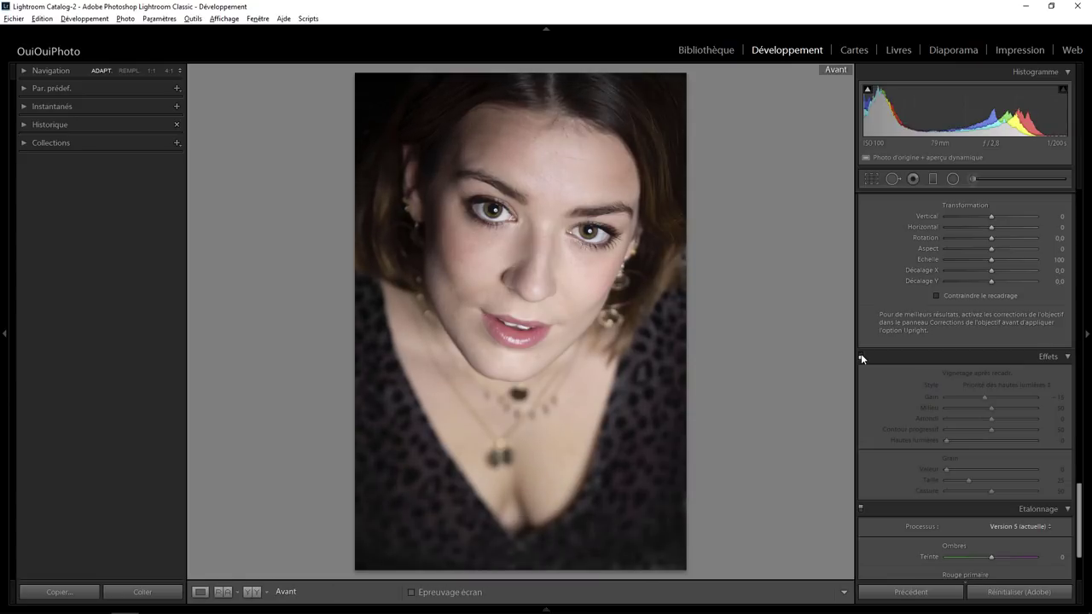
key(backslash)
key(backslash)
key(backslash)
key(backslash)
key(backslash)
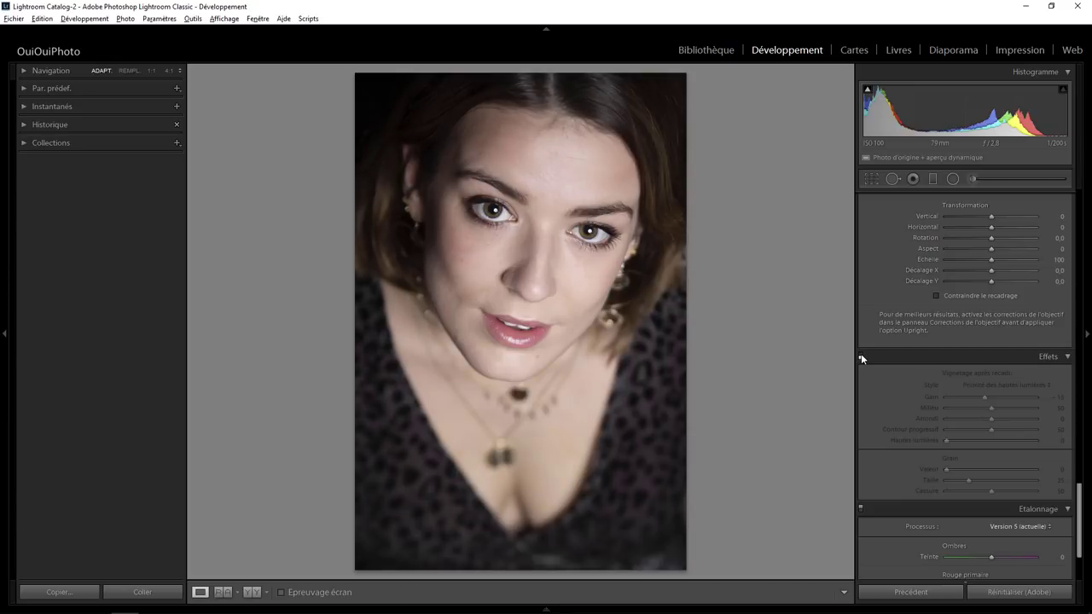
key(backslash)
key(backslash)
key(backslash)
key(backslash)
key(backslash)
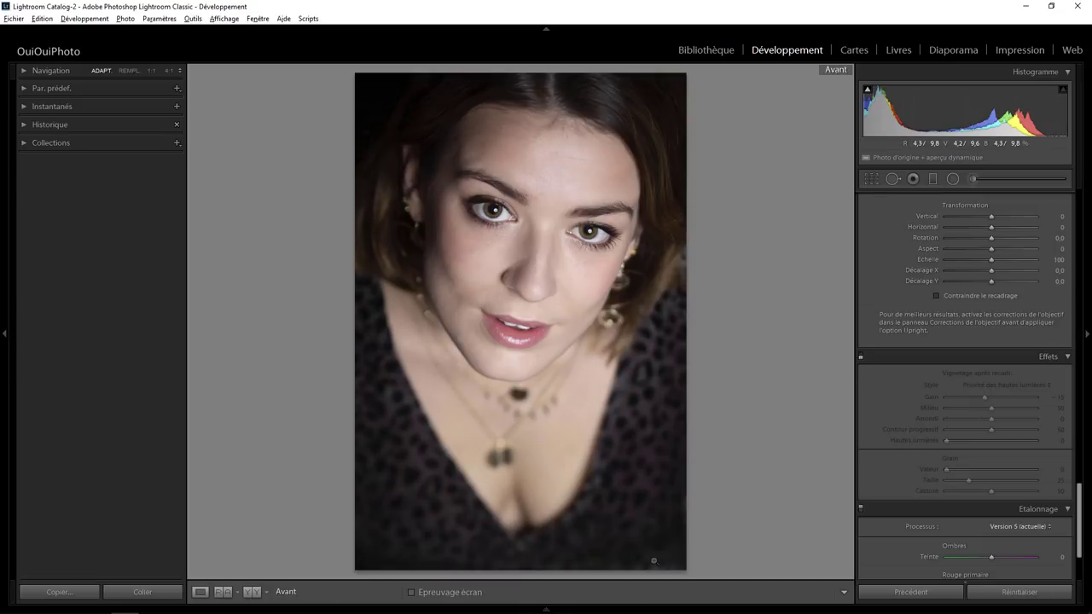
key(backslash)
key(backslash)
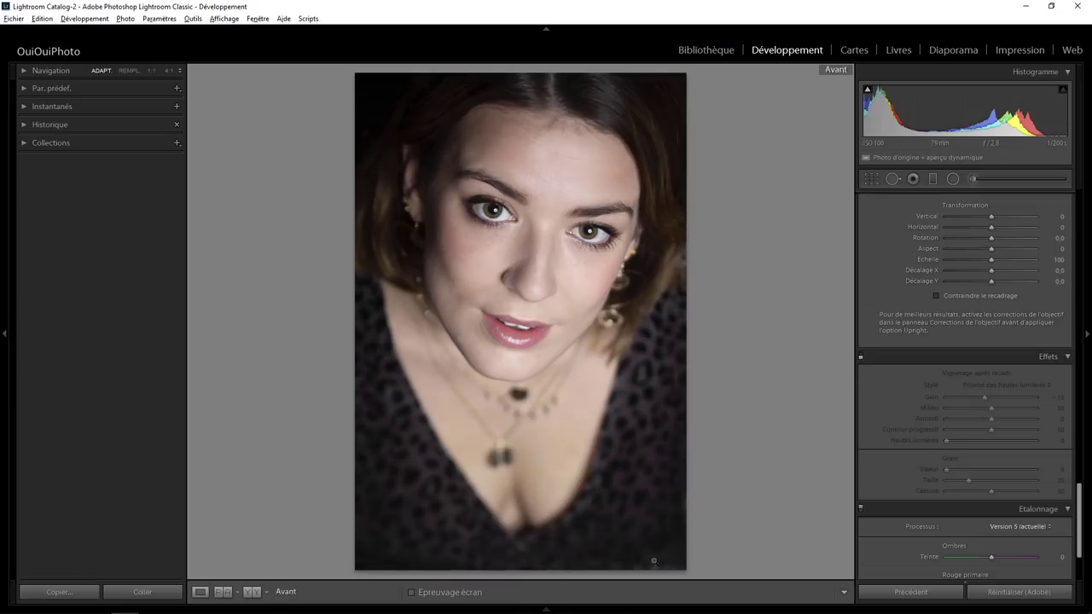
key(backslash)
key(backslash)
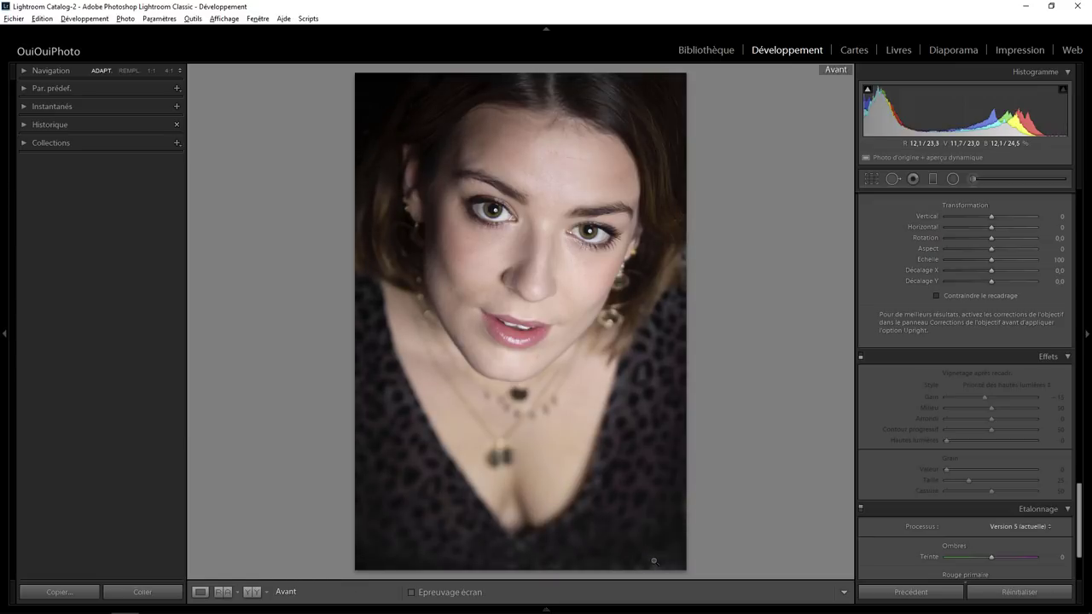